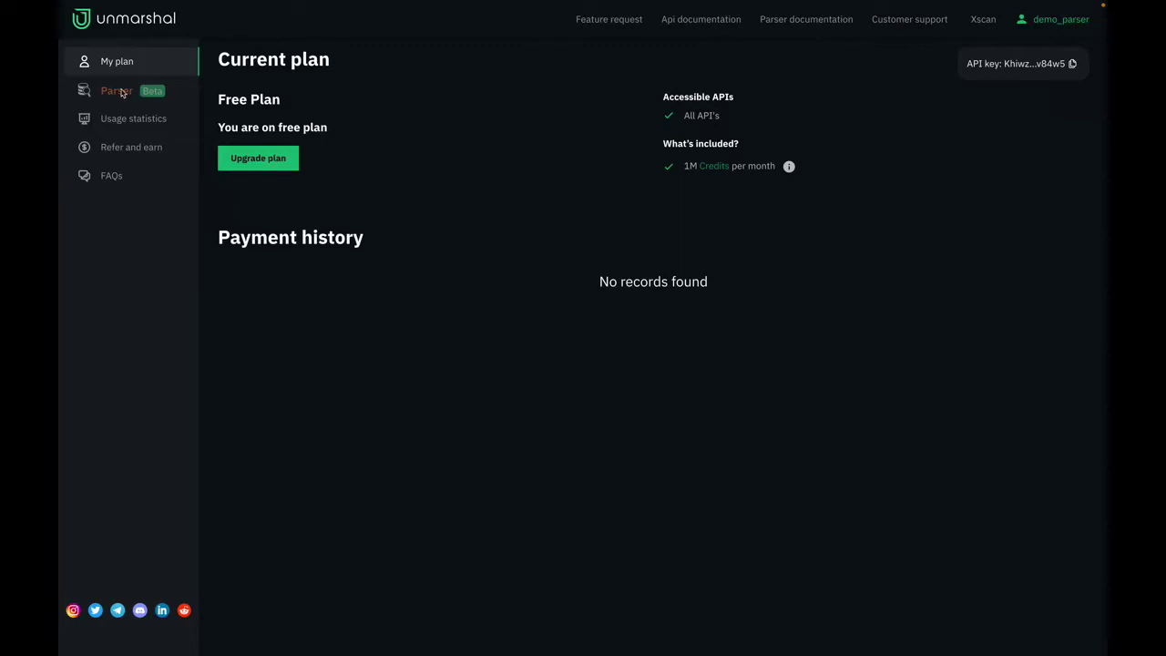
Open the Parser section, then switch to Etherscan and copy the contract address of the Unmarshal MARSH token
{"action": "left_click", "coordinate": [123, 93]}
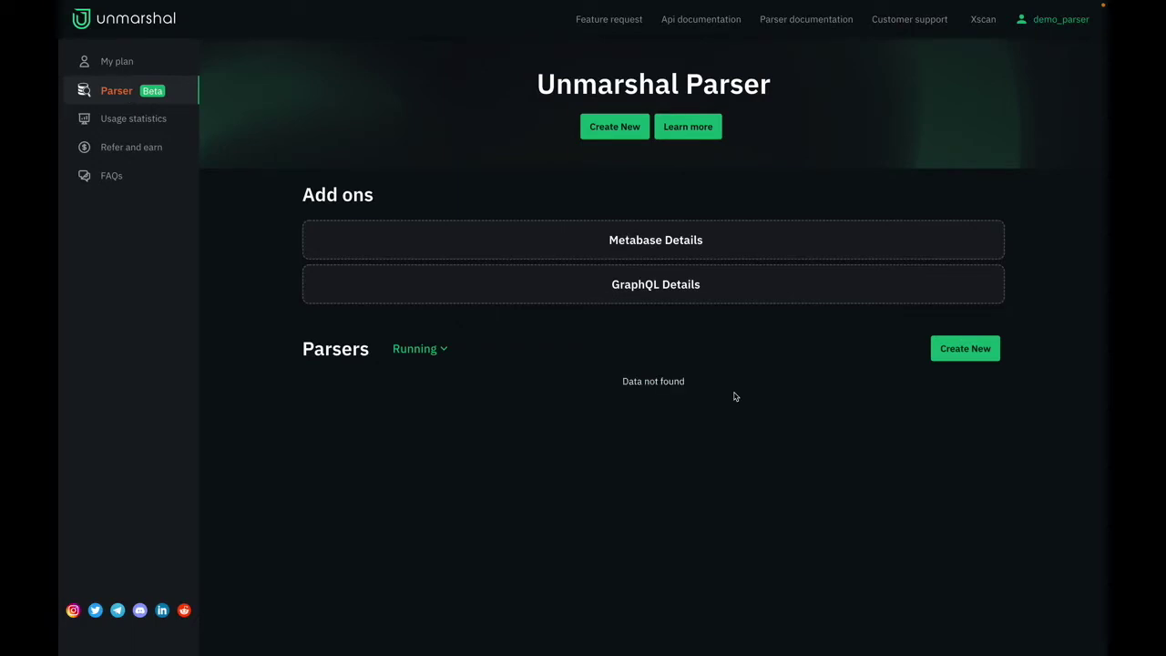
{"action": "key", "text": "ctrl+Right"}
{"action": "double_click", "coordinate": [477, 185]}
{"action": "key", "text": "ctrl+c"}
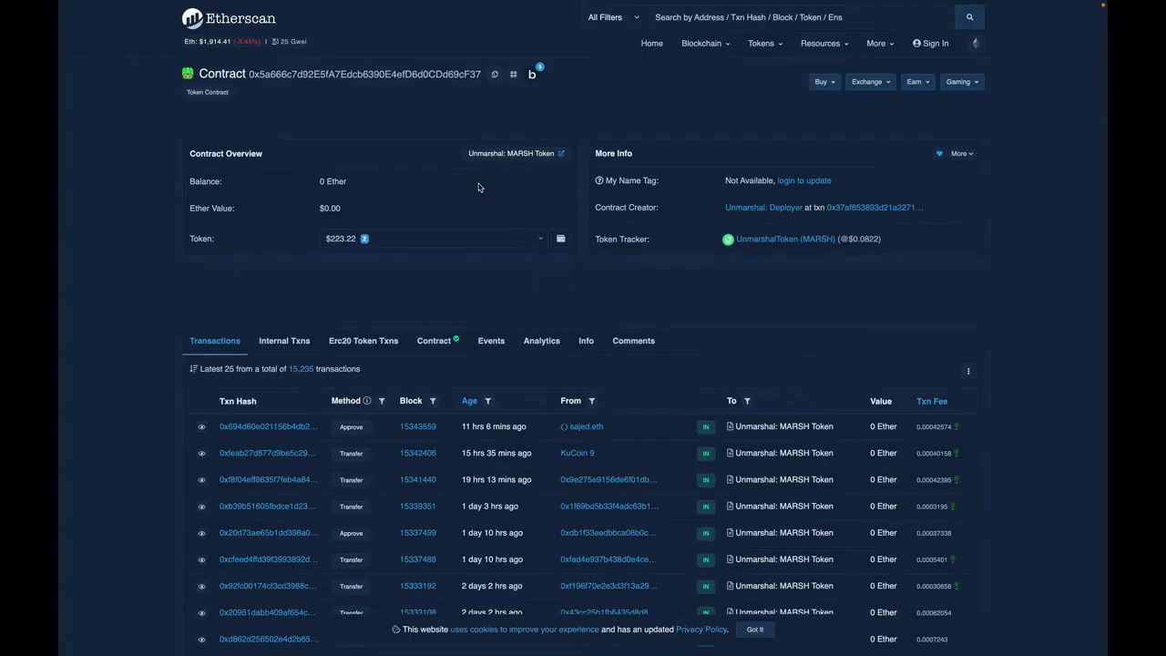
{"action": "scroll", "coordinate": [496, 275], "scroll_direction": "down", "scroll_amount": 5}
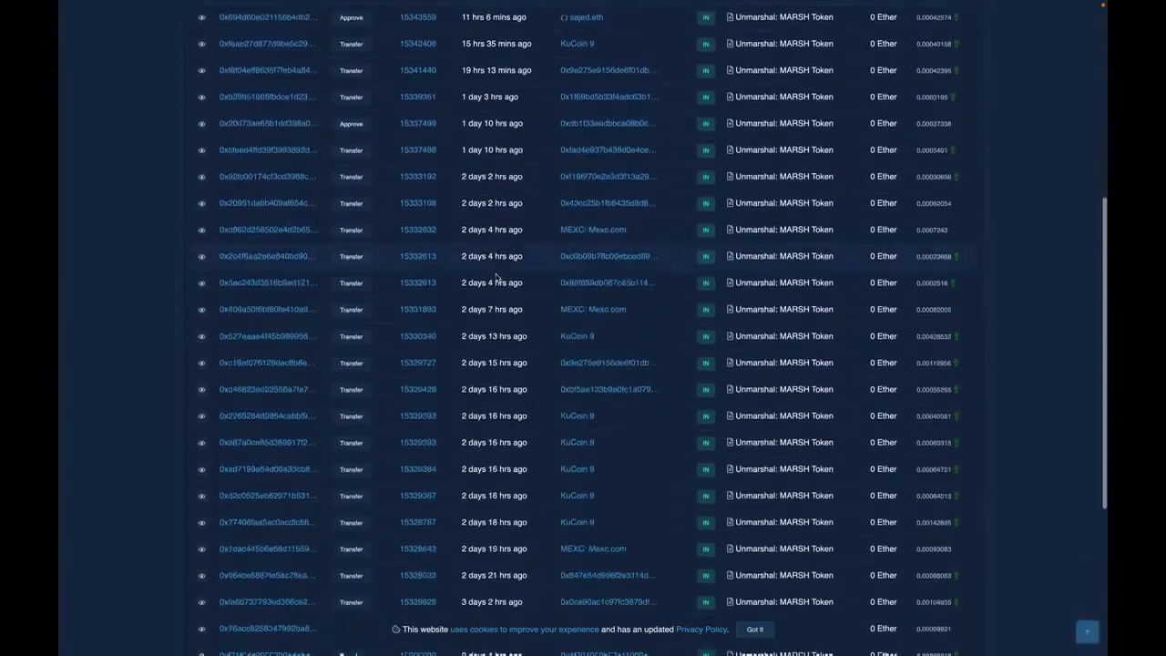
{"action": "scroll", "coordinate": [496, 278], "scroll_direction": "up", "scroll_amount": 5}
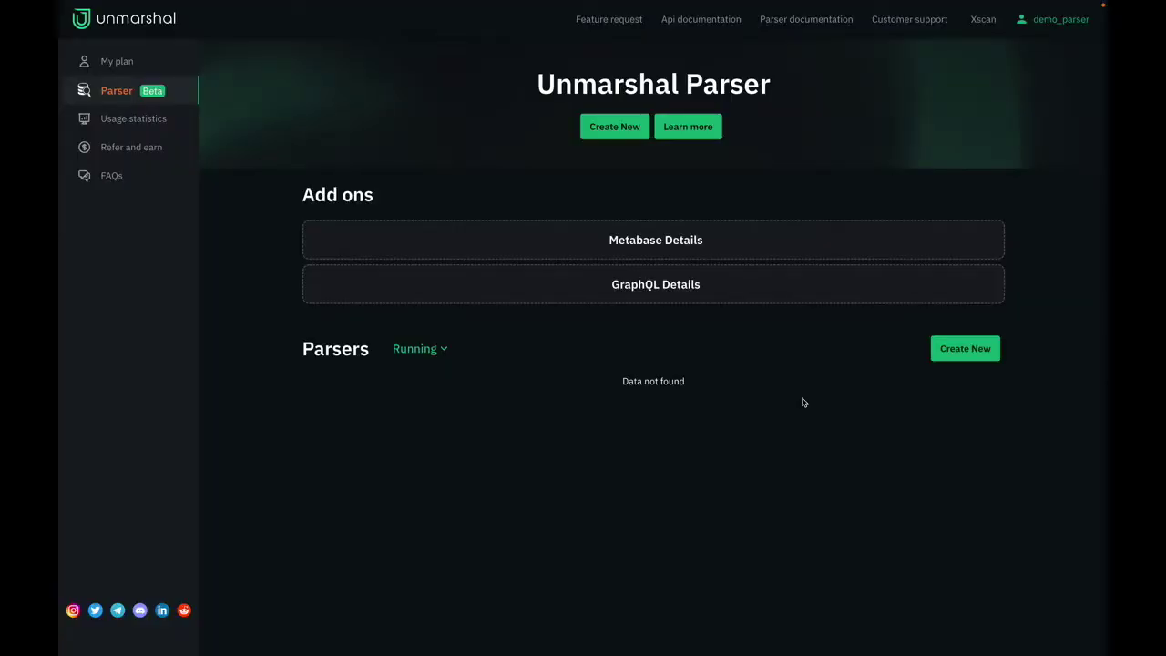
Start a new parser on the Ethereum-Mainnet chain using the copied contract address and proceed to the contract ABI
{"action": "left_click", "coordinate": [955, 351]}
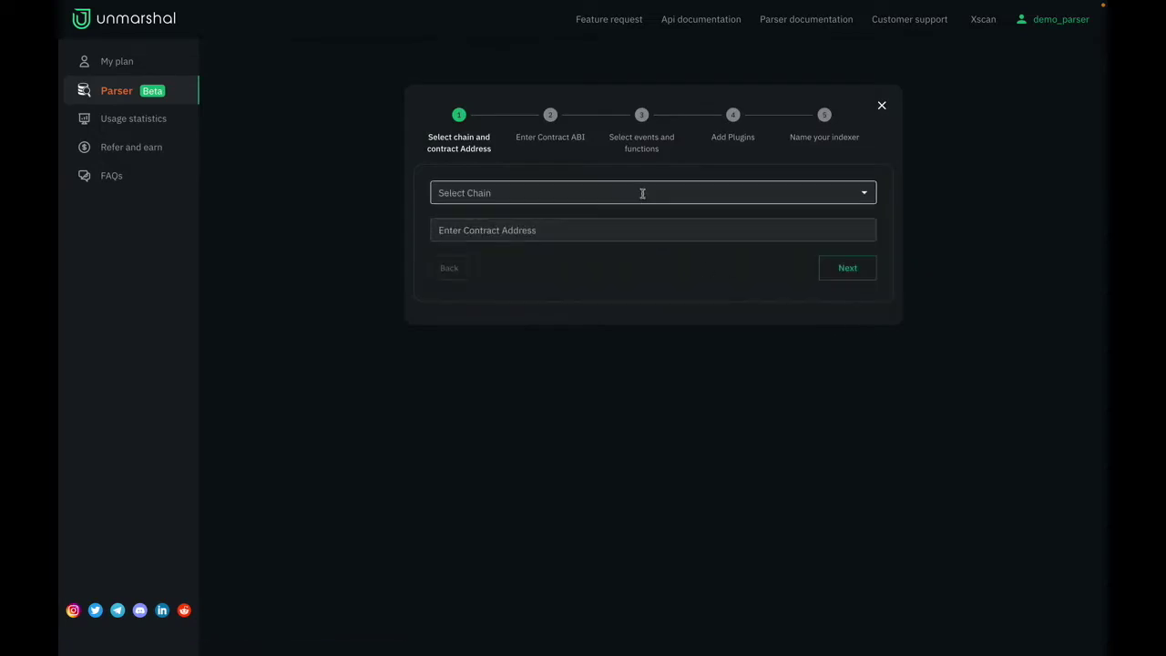
{"action": "left_click", "coordinate": [642, 193]}
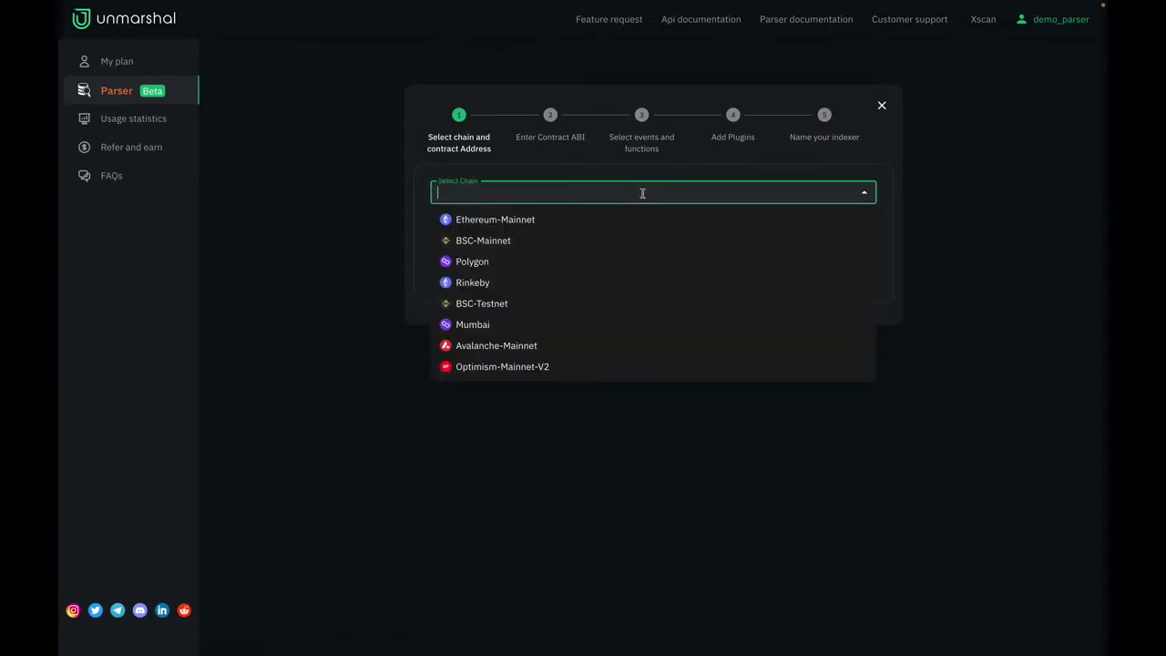
{"action": "left_click", "coordinate": [549, 221]}
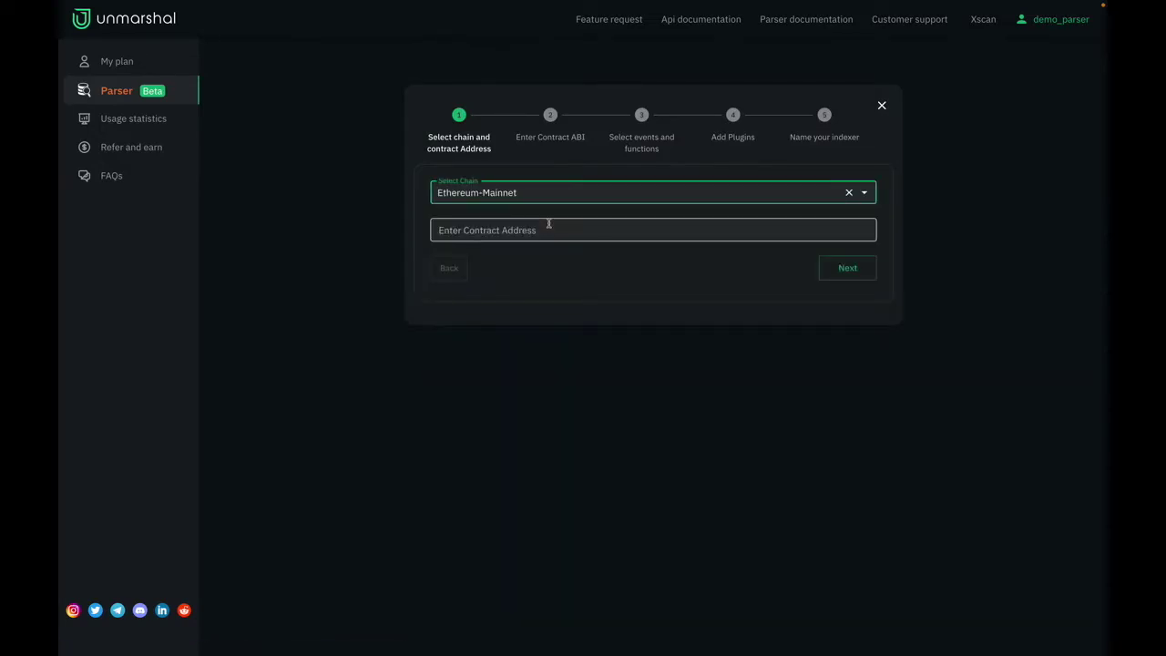
{"action": "left_click", "coordinate": [548, 223]}
{"action": "key", "text": "ctrl+v"}
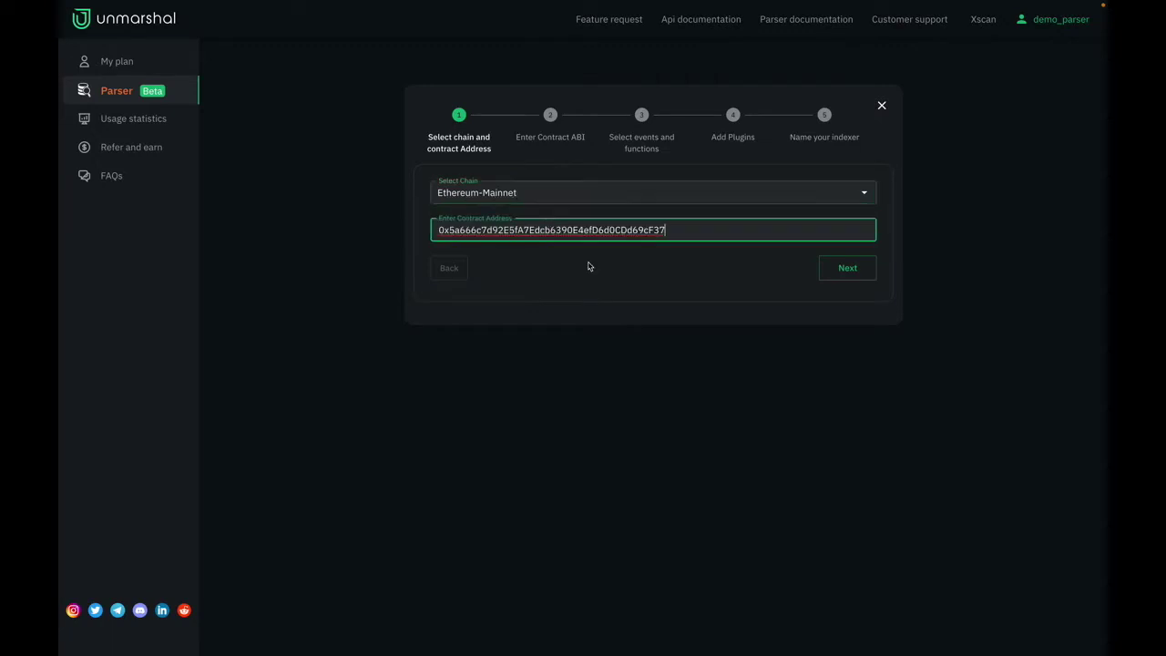
{"action": "left_click", "coordinate": [588, 266]}
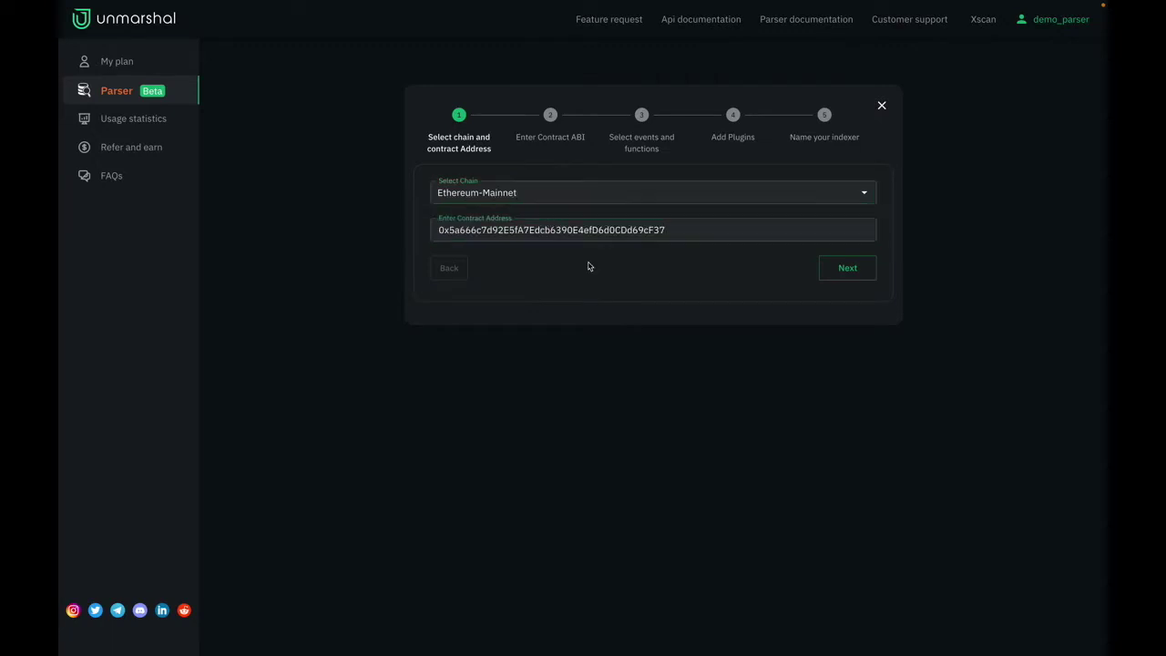
{"action": "left_click", "coordinate": [845, 270]}
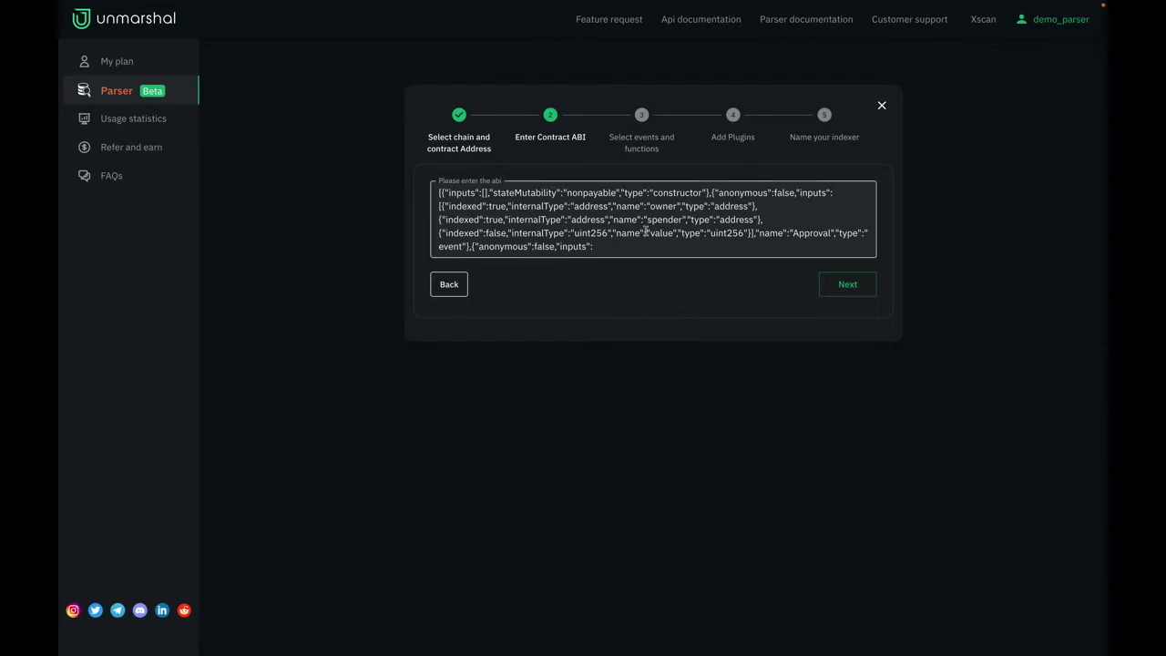
Review and accept the contract ABI, then select the Transfer and Approval events for the parser
{"action": "scroll", "coordinate": [645, 232], "scroll_direction": "down", "scroll_amount": 5}
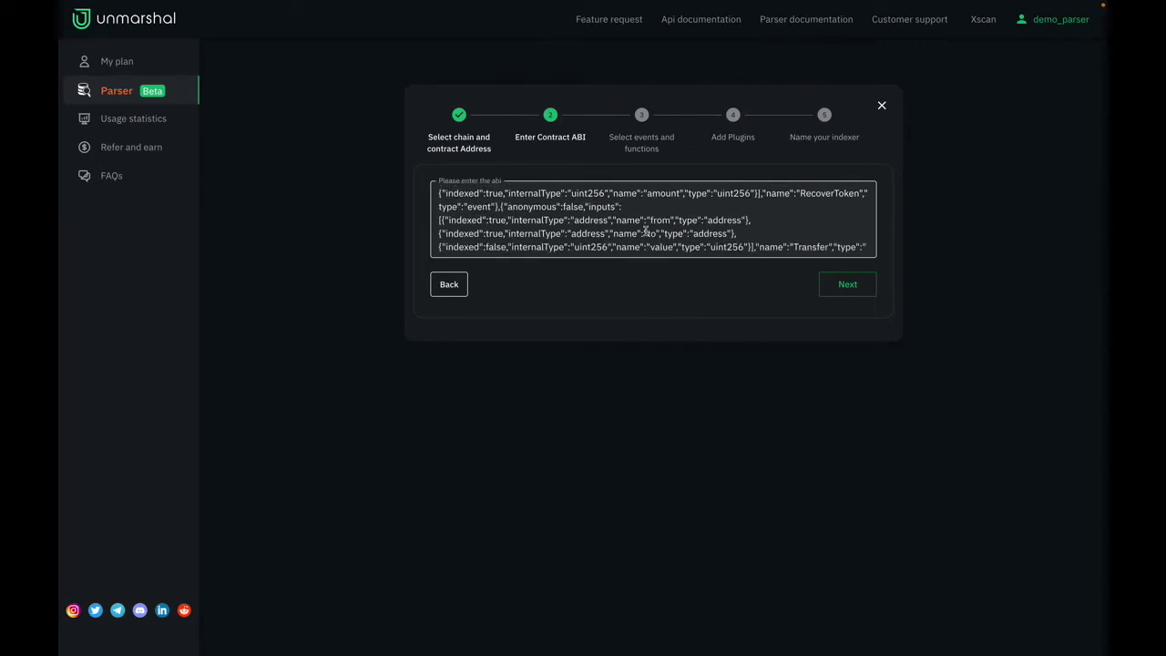
{"action": "left_click", "coordinate": [847, 285]}
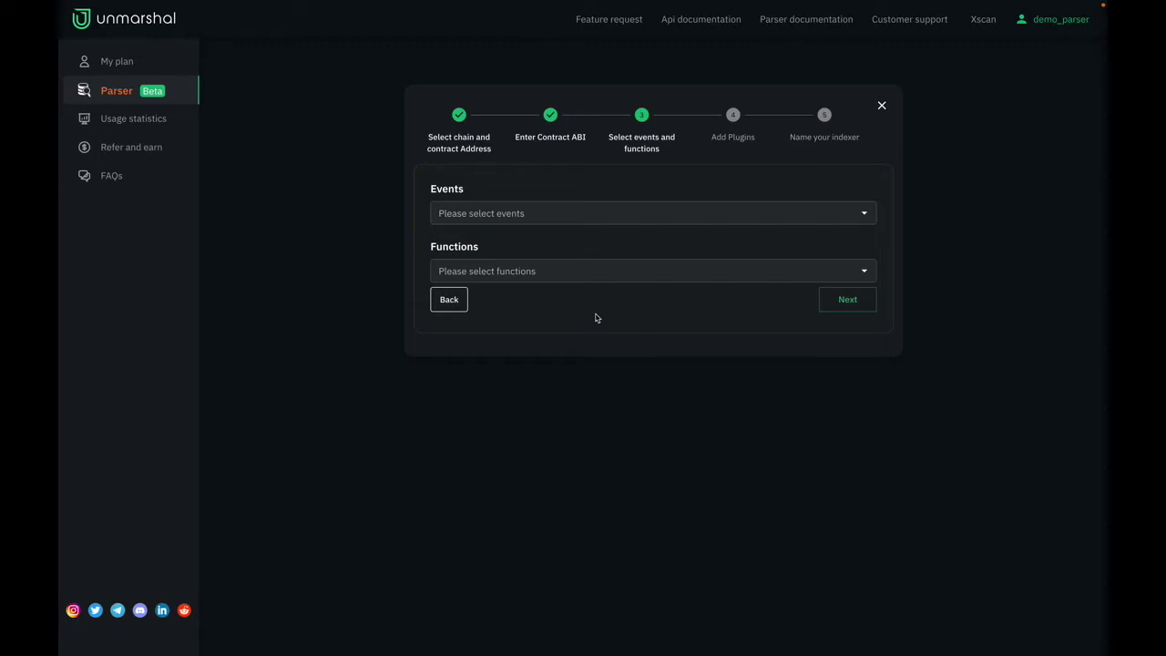
{"action": "left_click", "coordinate": [616, 214]}
{"action": "left_click", "coordinate": [553, 276]}
{"action": "left_click", "coordinate": [523, 308]}
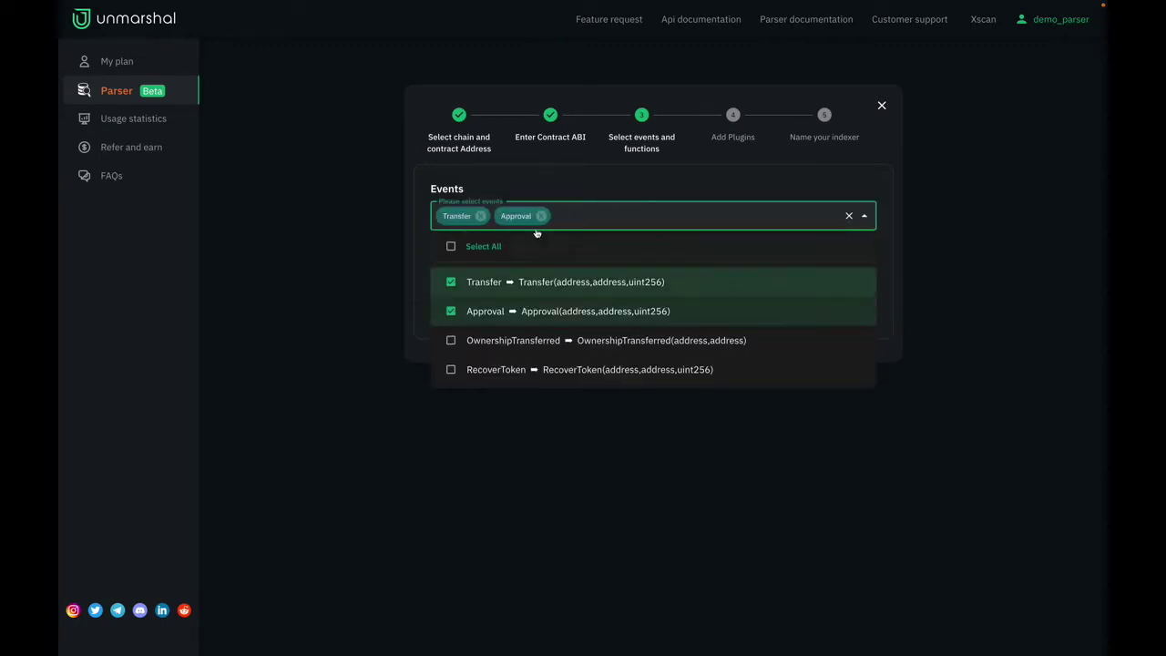
{"action": "left_click", "coordinate": [546, 202]}
Select the transferOwnership function for the parser and proceed to the plugins stage
{"action": "left_click", "coordinate": [516, 276]}
{"action": "scroll", "coordinate": [533, 462], "scroll_direction": "down", "scroll_amount": 1}
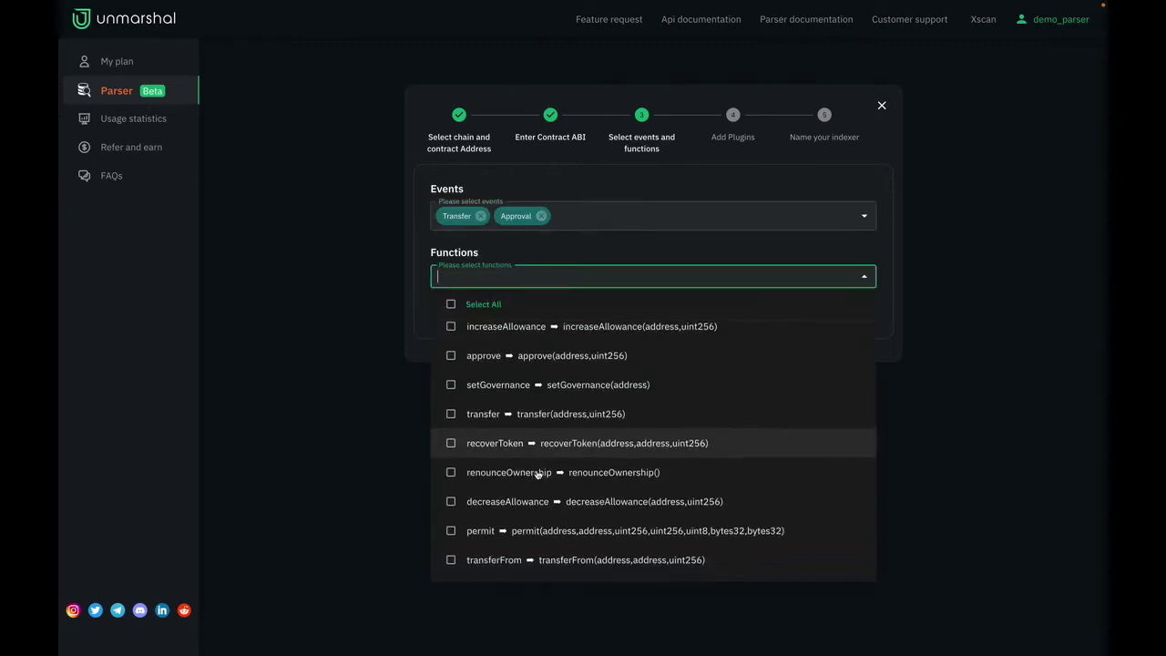
{"action": "left_click", "coordinate": [515, 563]}
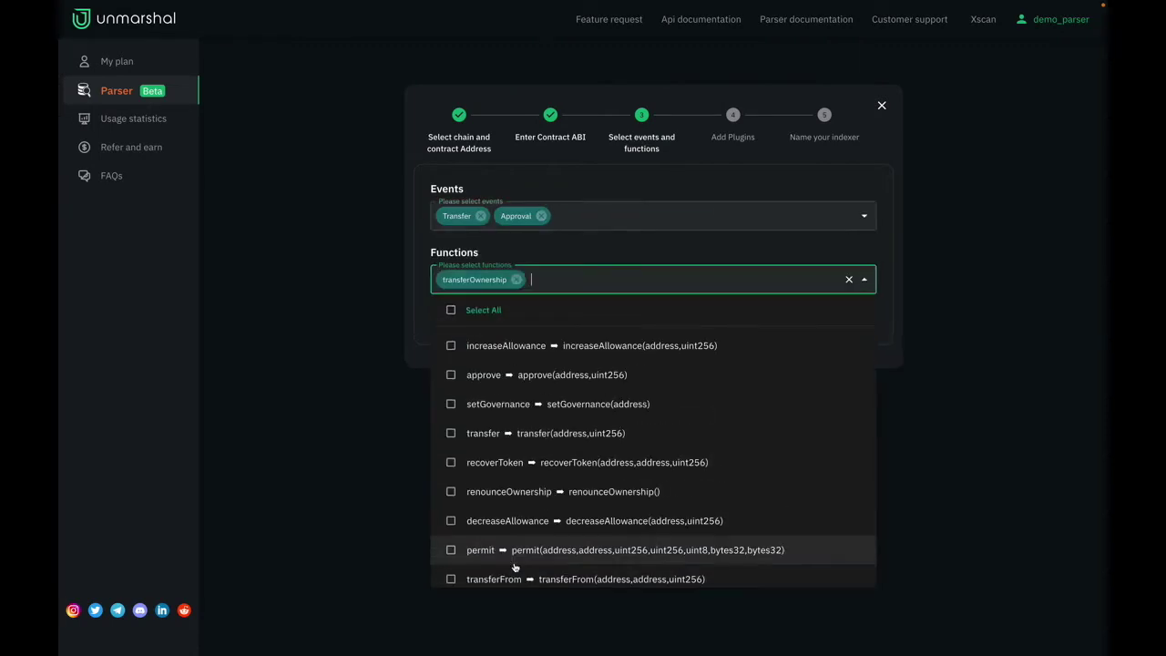
{"action": "left_click", "coordinate": [635, 251]}
{"action": "left_click", "coordinate": [833, 315]}
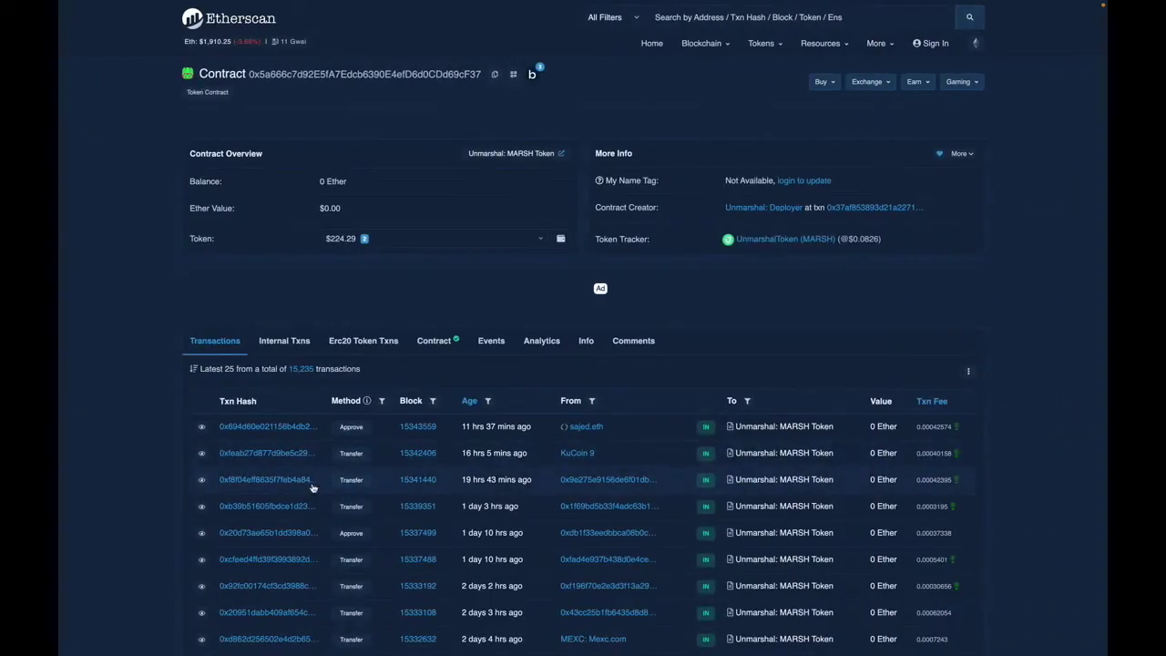
Open a MARSH transfer transaction on Etherscan and examine the from, to and value parameters in its event log
{"action": "left_click", "coordinate": [281, 454]}
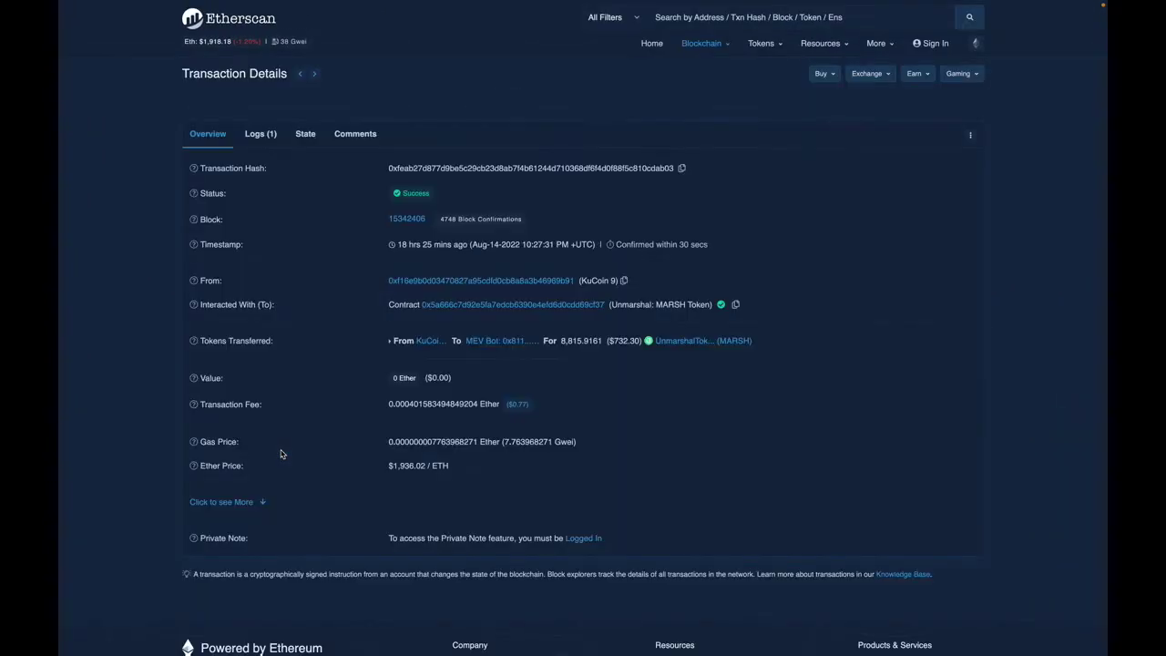
{"action": "left_click", "coordinate": [261, 135]}
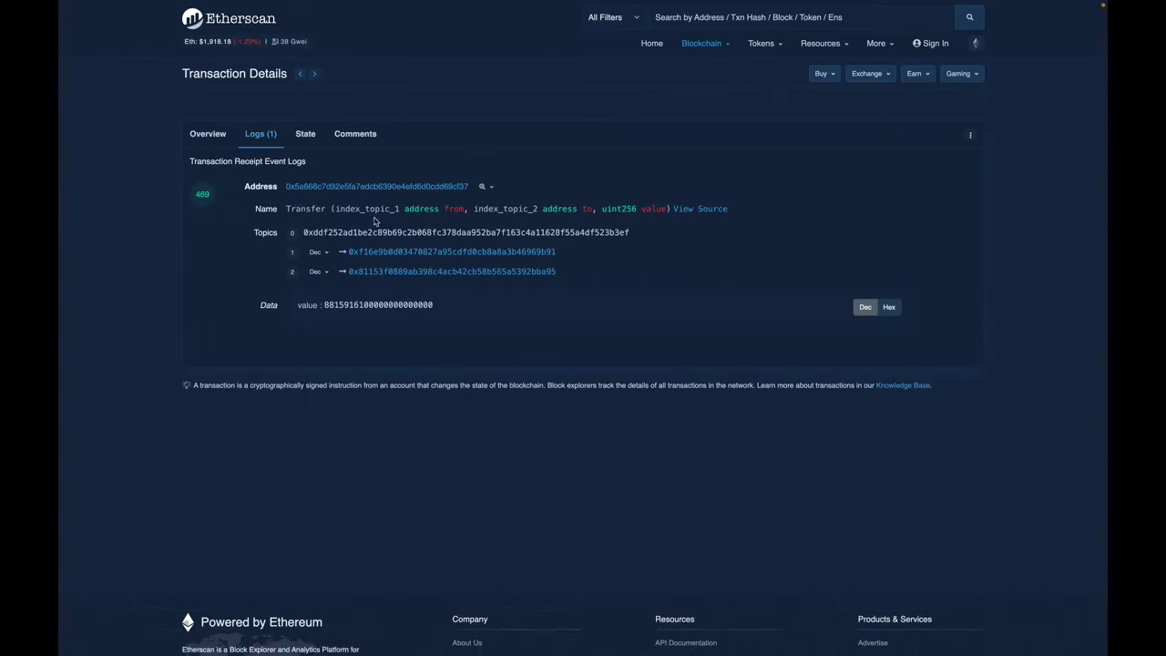
{"action": "double_click", "coordinate": [454, 209]}
{"action": "double_click", "coordinate": [588, 209]}
{"action": "double_click", "coordinate": [657, 209]}
{"action": "double_click", "coordinate": [454, 209]}
{"action": "double_click", "coordinate": [588, 209]}
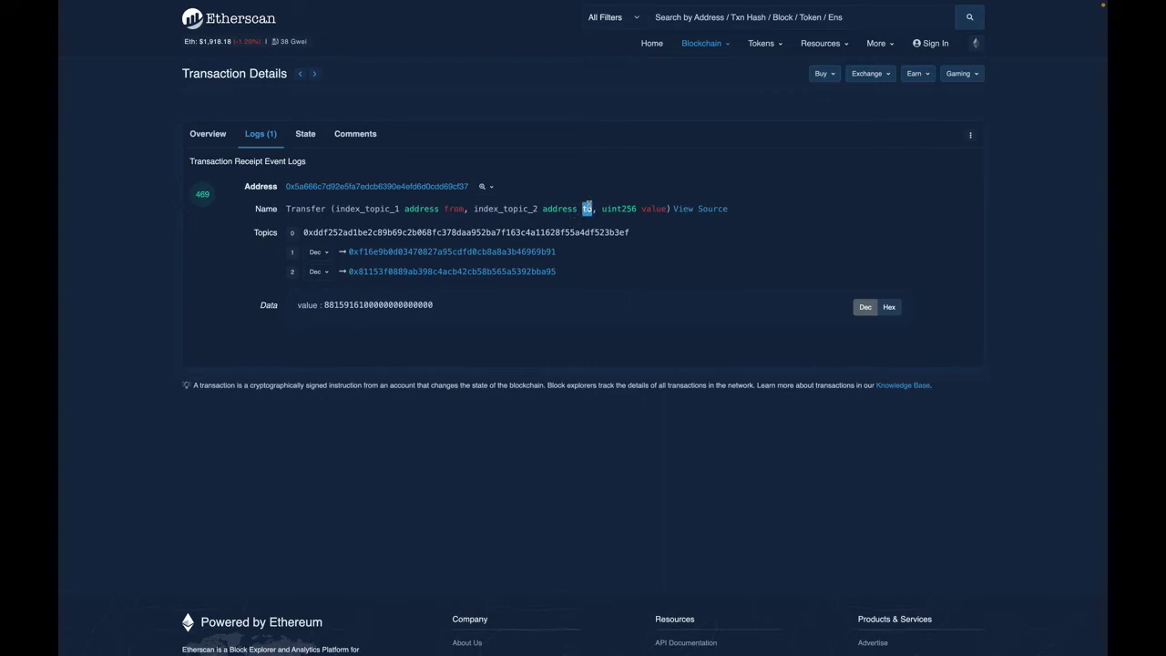
{"action": "double_click", "coordinate": [654, 208]}
{"action": "left_click", "coordinate": [593, 317]}
{"action": "key", "text": "super+Tab"}
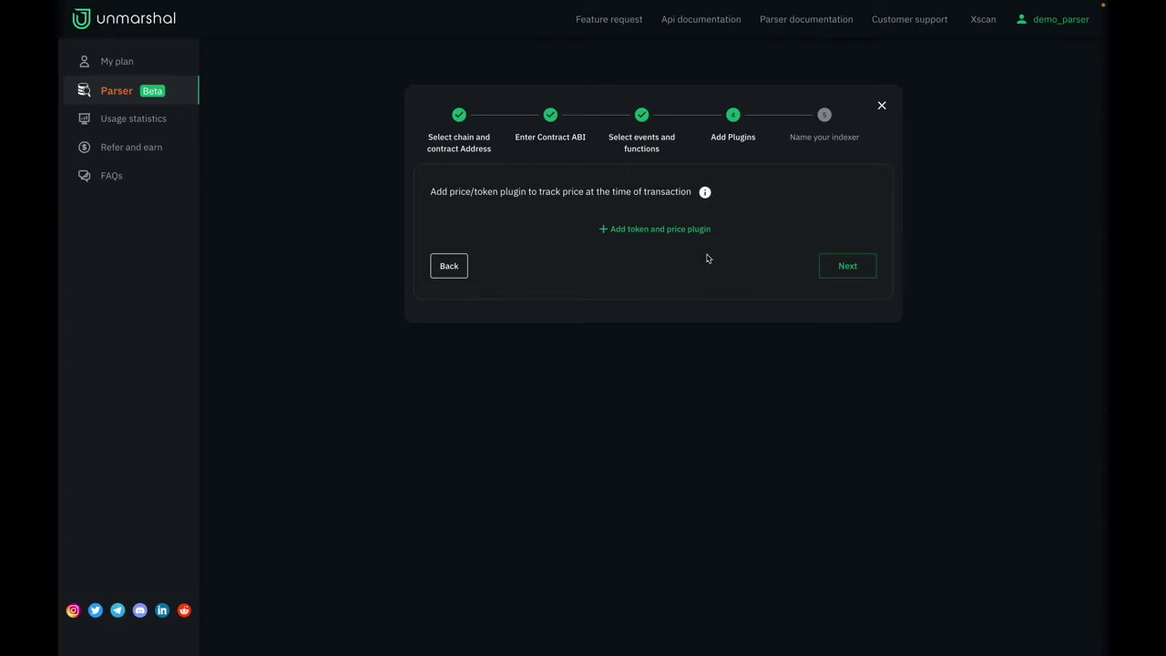
Add a token and price plugin for Transfer(address,address,uint256) with value as the token input field and the parser's contract address as the token address
{"action": "left_click", "coordinate": [654, 238]}
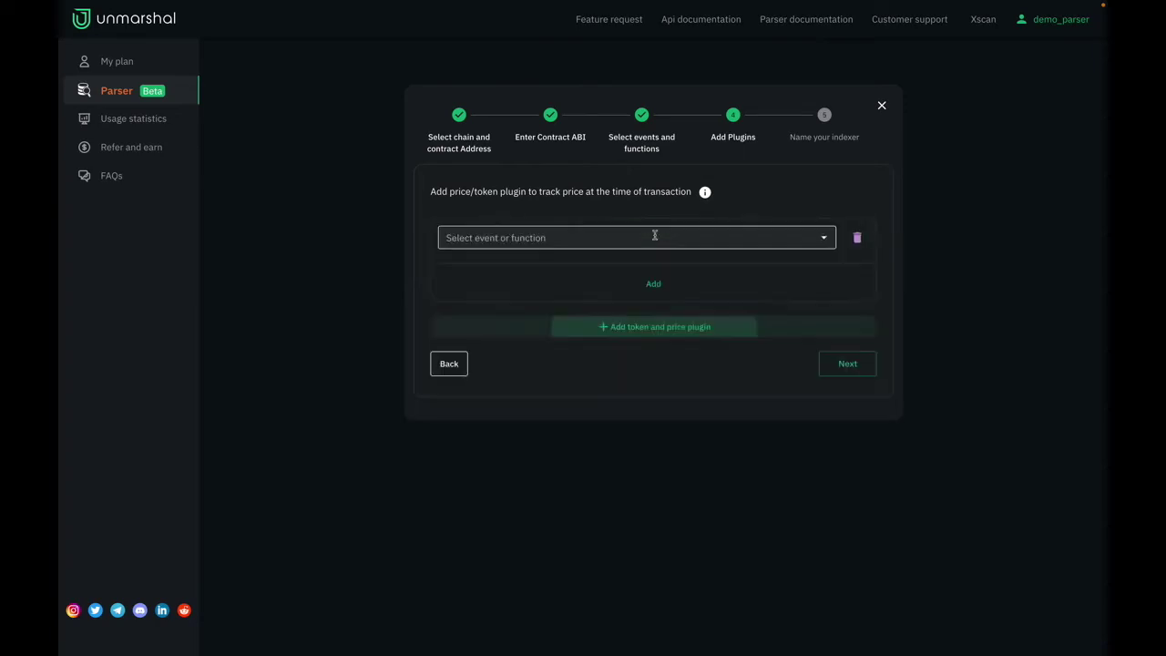
{"action": "left_click", "coordinate": [653, 236]}
{"action": "left_click", "coordinate": [596, 292]}
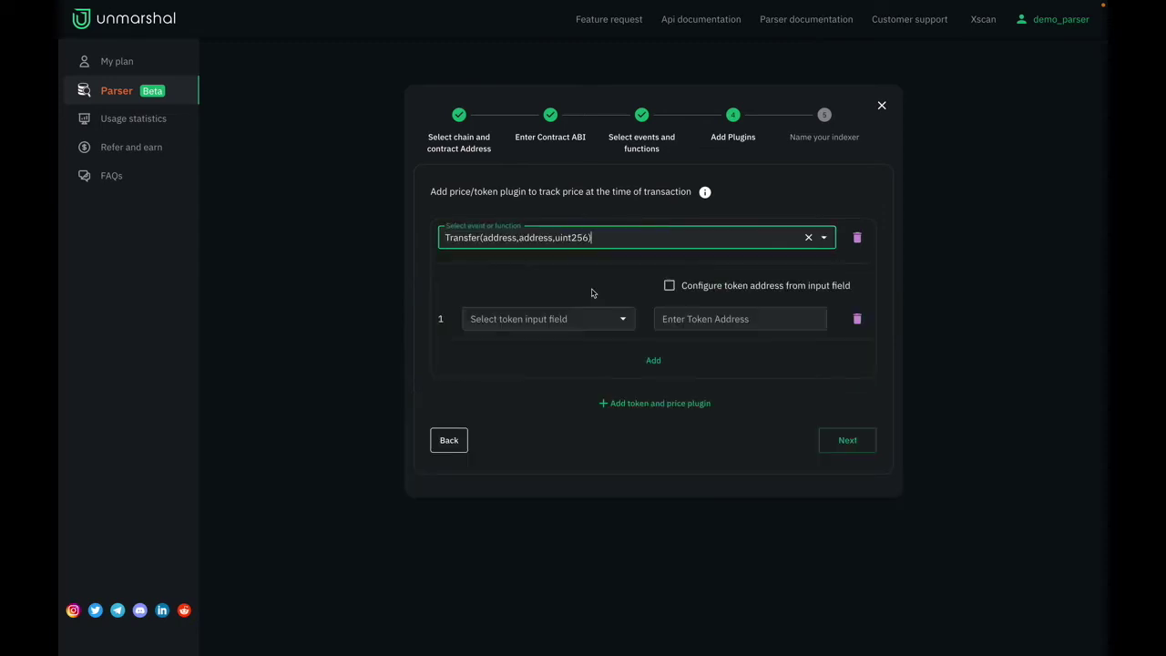
{"action": "left_click", "coordinate": [588, 315]}
{"action": "left_click", "coordinate": [562, 345]}
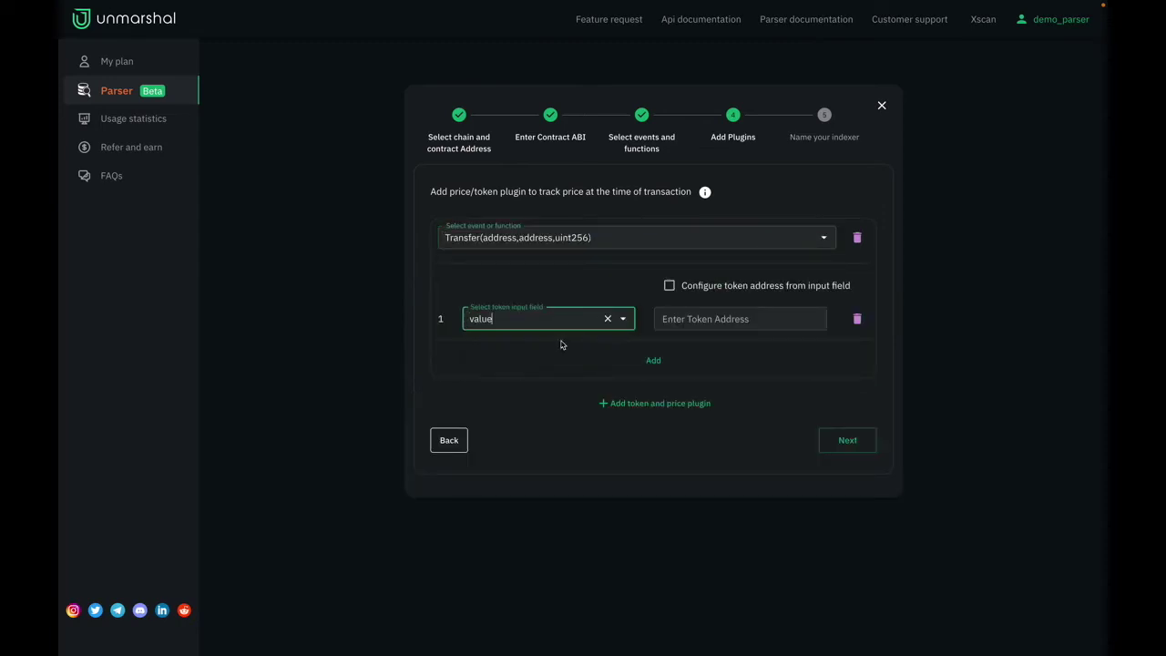
{"action": "left_click", "coordinate": [696, 318]}
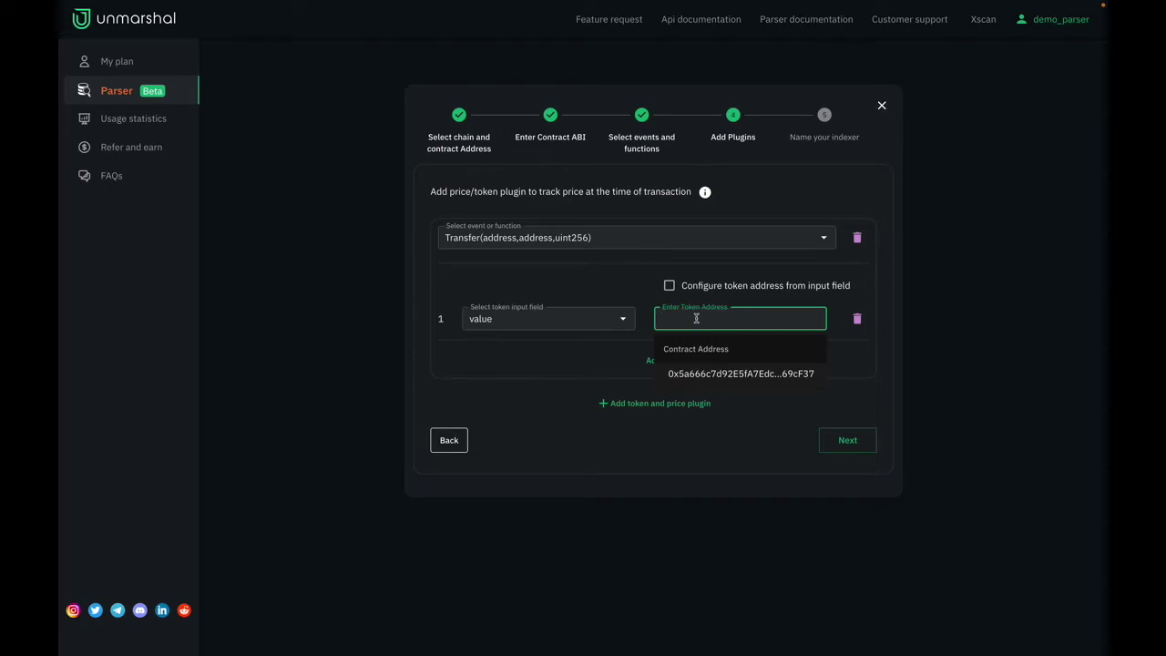
{"action": "left_click", "coordinate": [704, 373]}
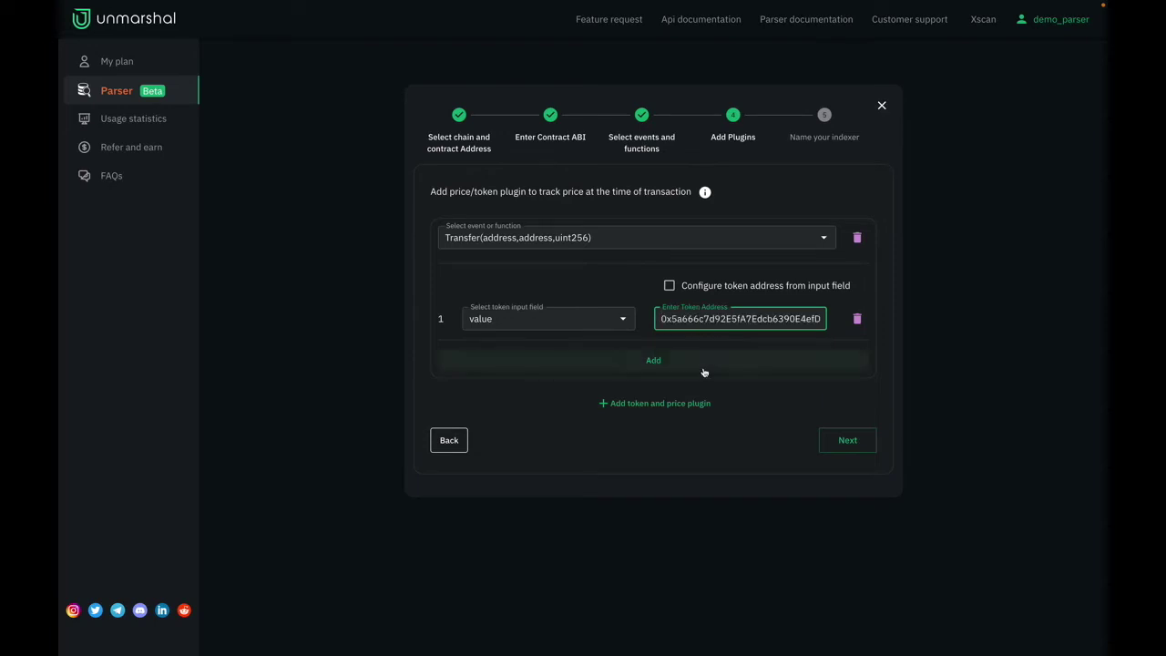
{"action": "left_click", "coordinate": [847, 441]}
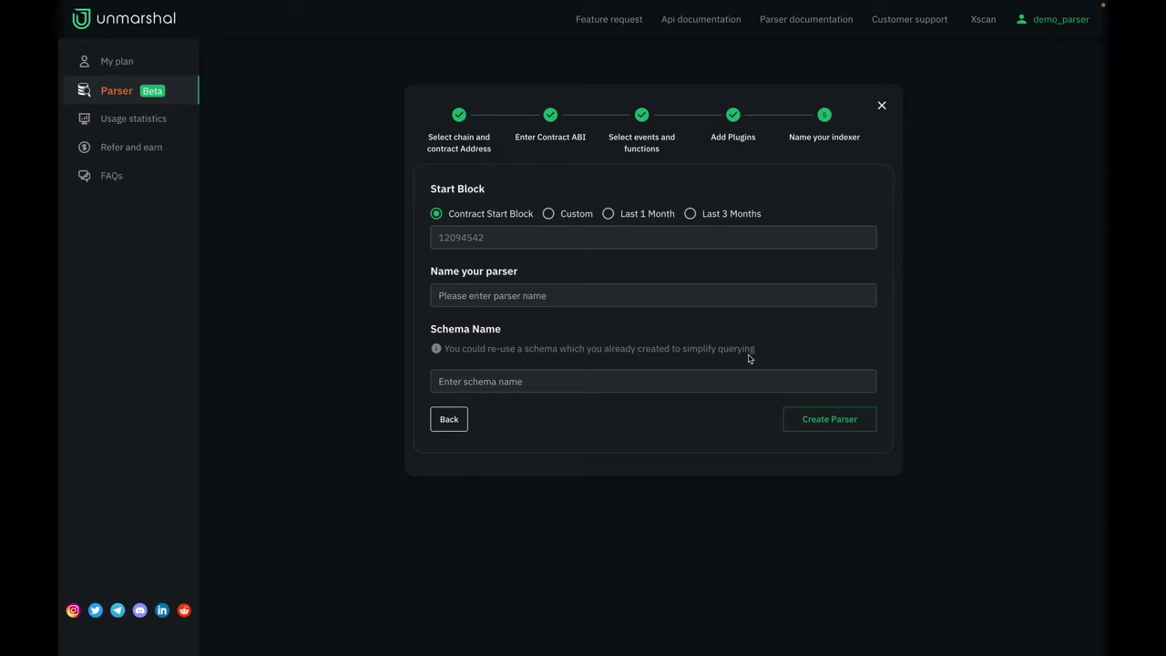
Set the parser's start block to Last 1 Month
{"action": "left_click", "coordinate": [617, 215]}
{"action": "left_click", "coordinate": [592, 294]}
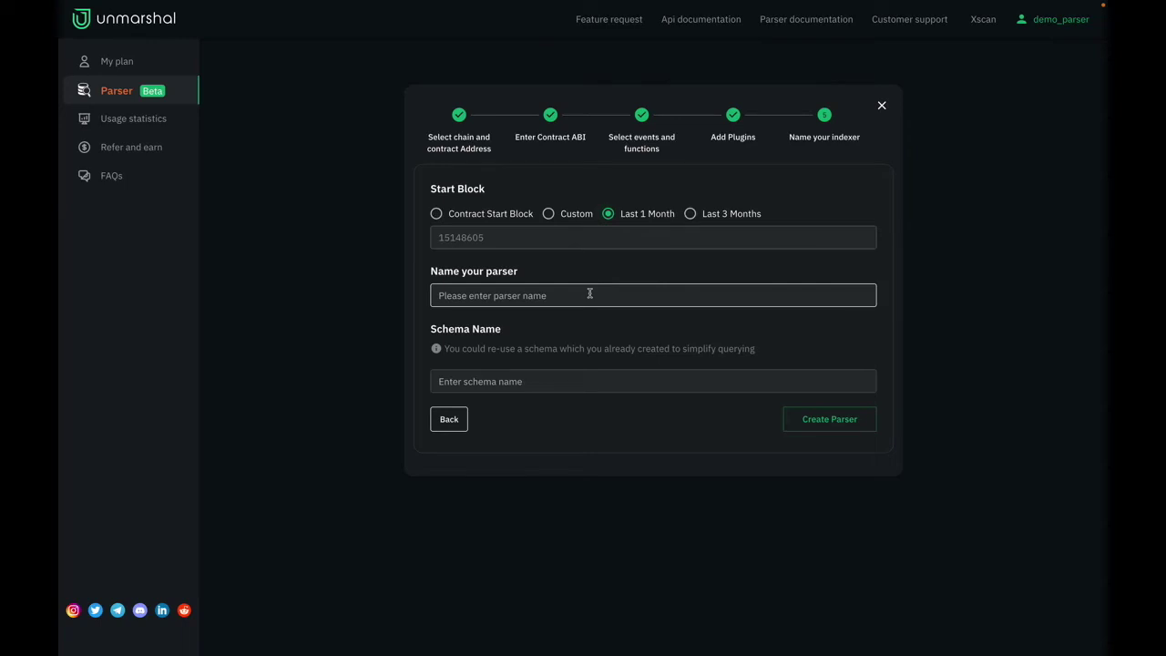
{"action": "left_click", "coordinate": [590, 292]}
{"action": "key", "text": "ctrl+v"}
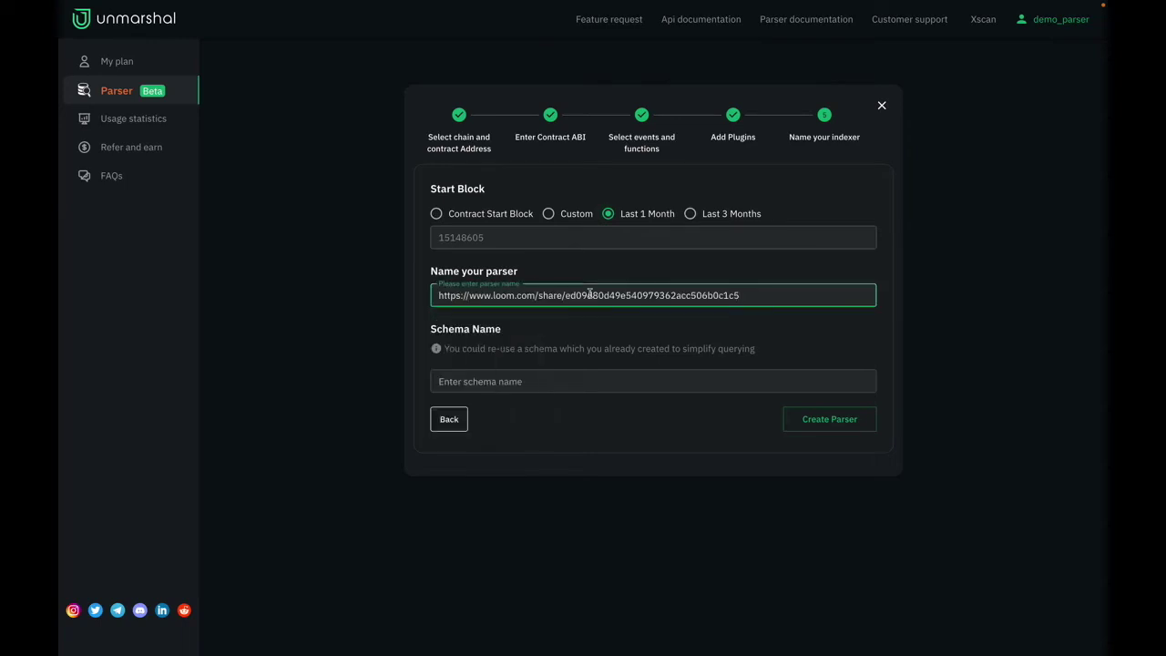
{"action": "key", "text": "ctrl+a"}
{"action": "key", "text": "BackSpace"}
Name the parser Marsh ERC20 Parser
{"action": "type", "text": "Ma"}
{"action": "key", "text": "Down"}
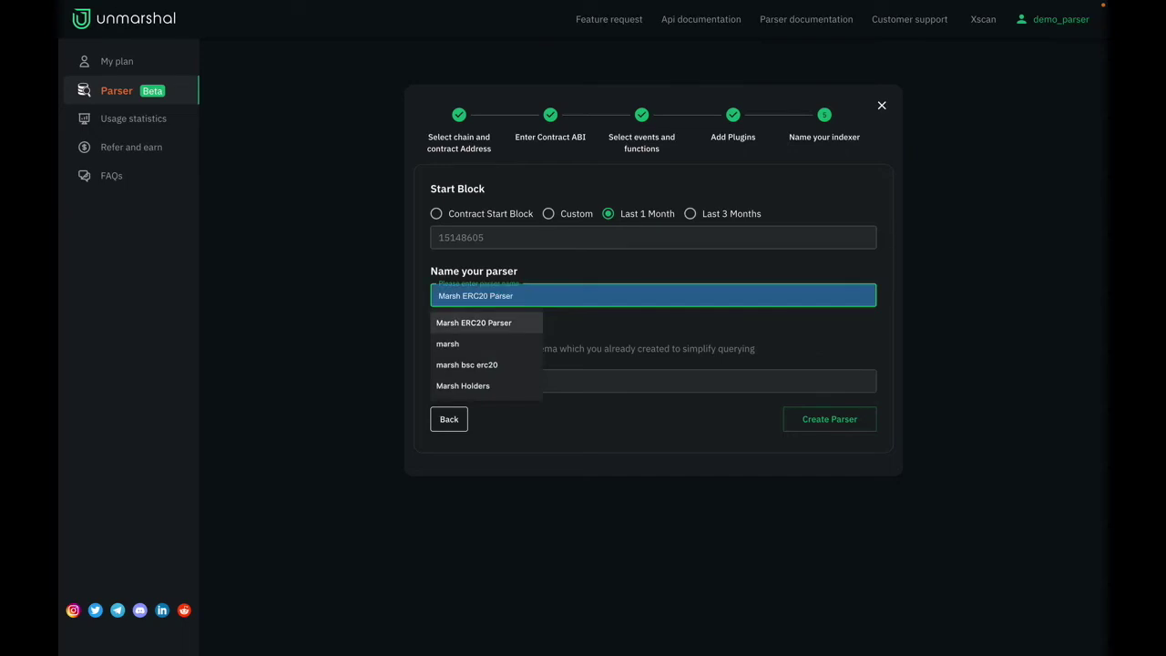
{"action": "key", "text": "Return"}
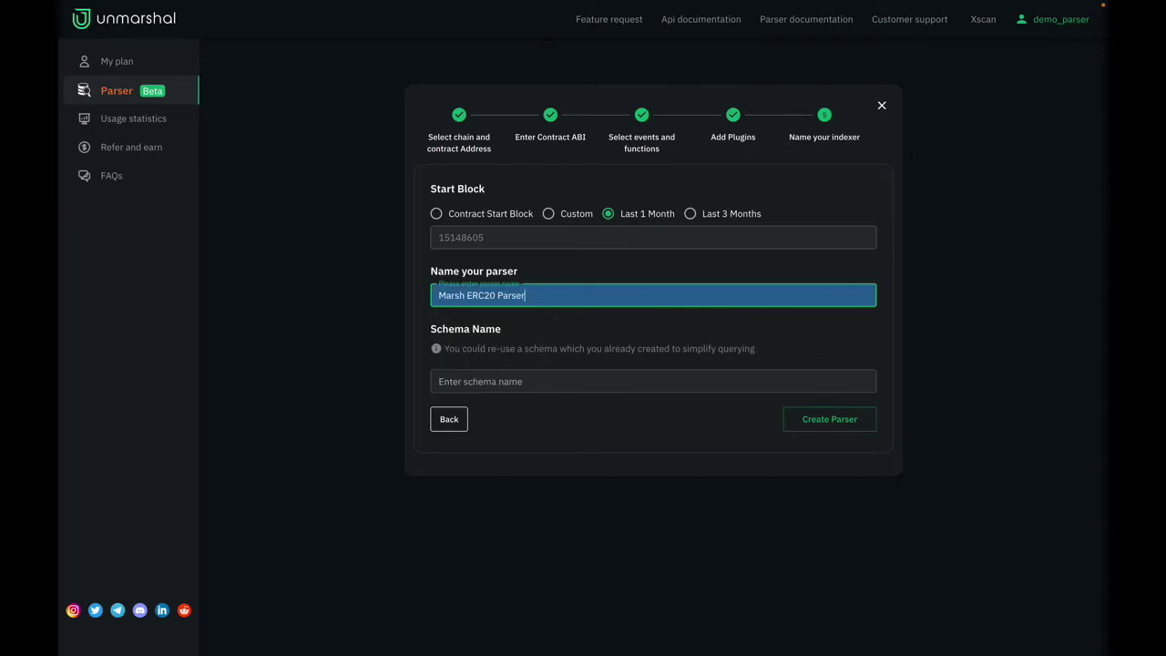
Use the suggested schema name marsherc20_nubhw and create the parser
{"action": "left_click", "coordinate": [527, 382]}
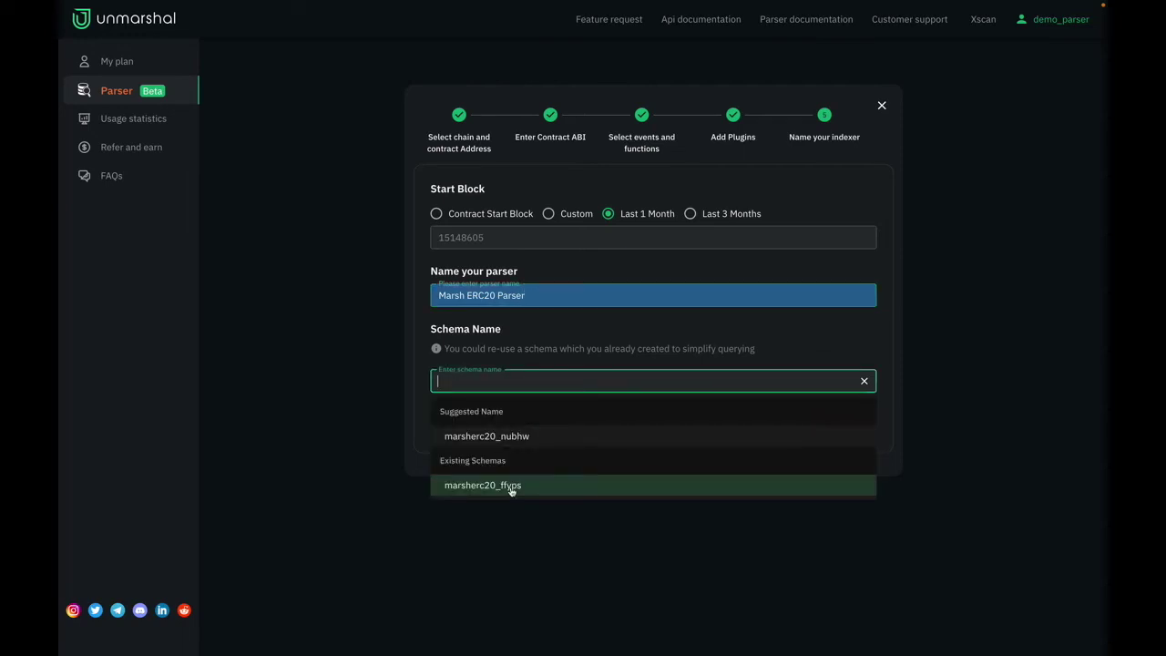
{"action": "left_click", "coordinate": [510, 437]}
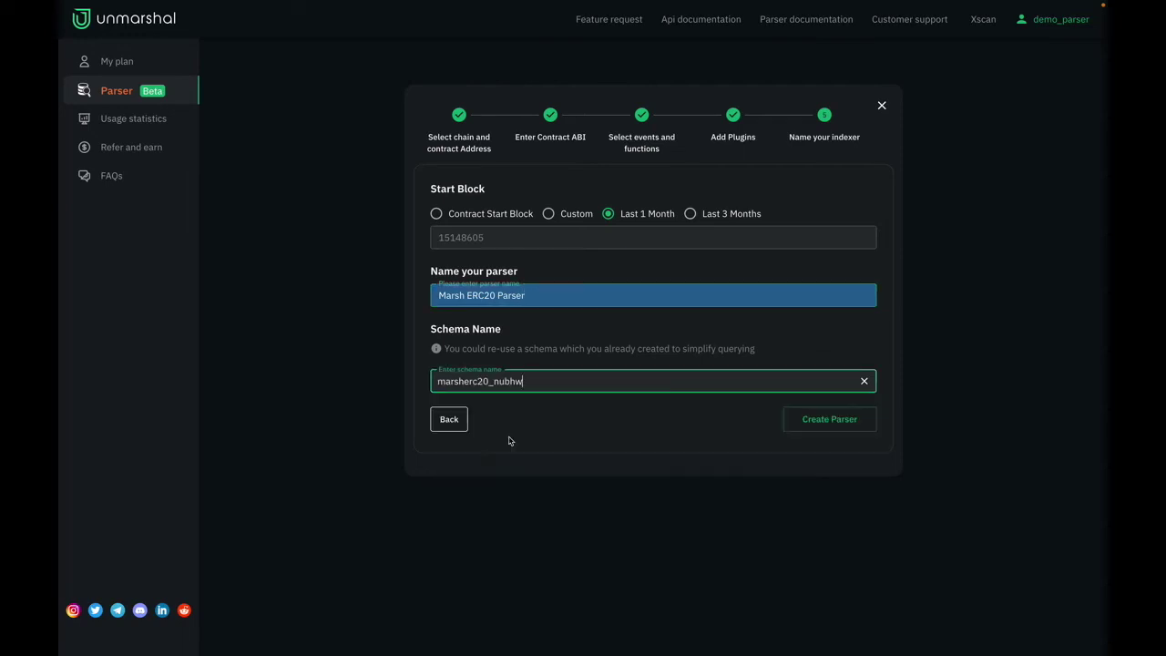
{"action": "left_click", "coordinate": [813, 424]}
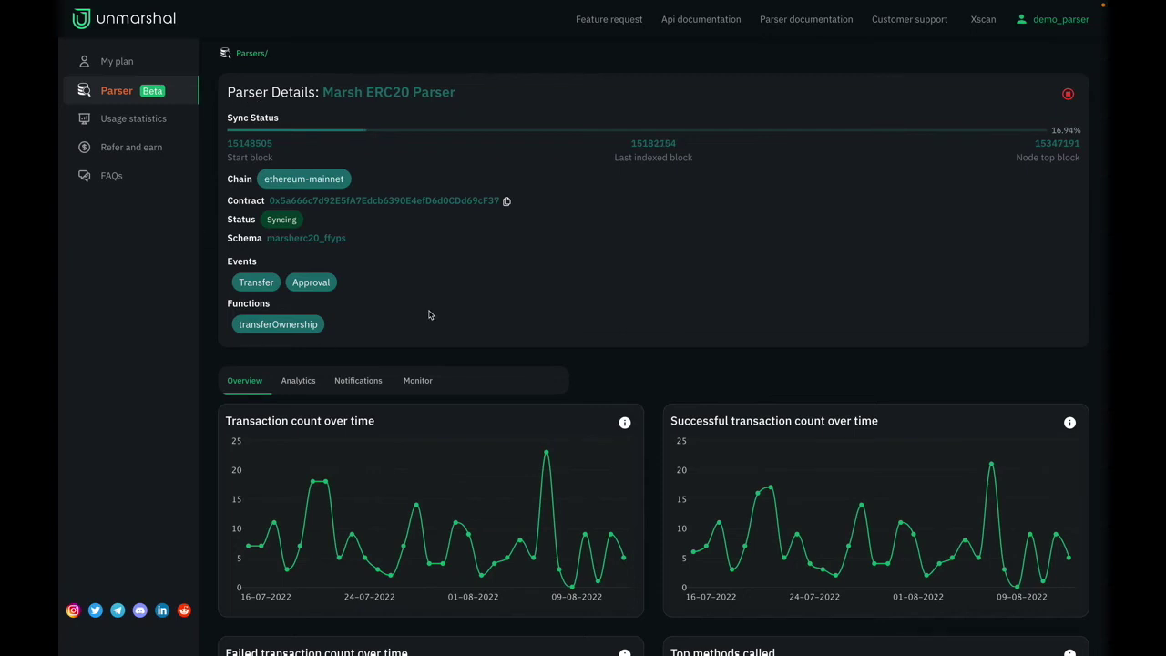
Review the overview charts of Marsh ERC20 Parser and its analytics for the Transfer event
{"action": "scroll", "coordinate": [430, 314], "scroll_direction": "down", "scroll_amount": 1}
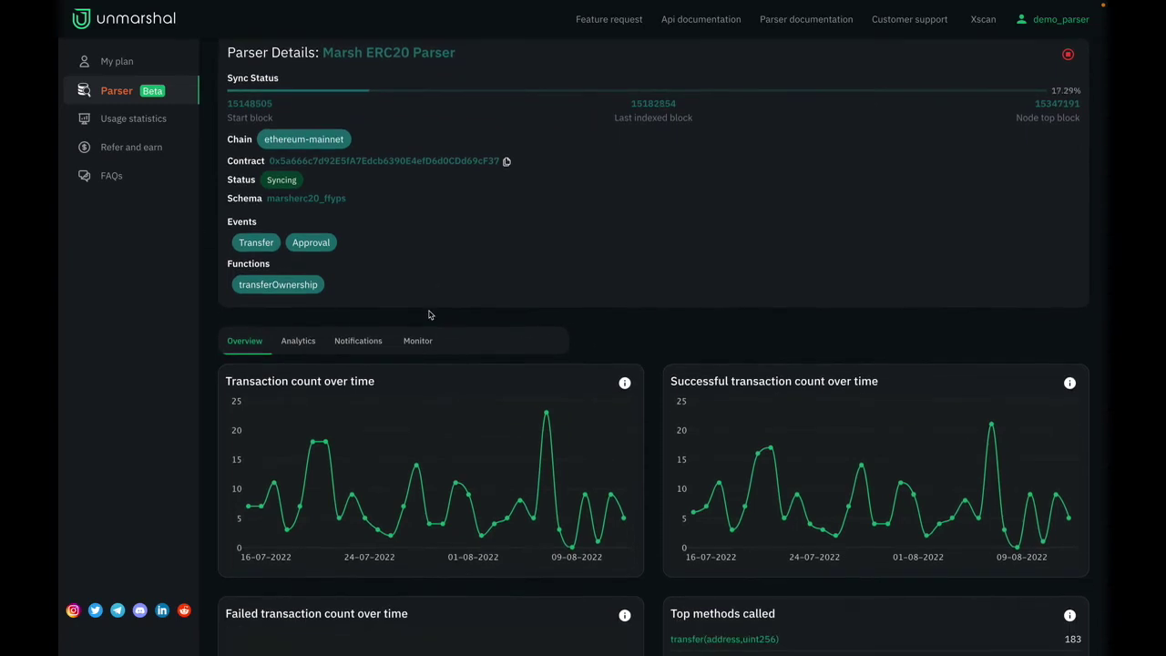
{"action": "scroll", "coordinate": [430, 314], "scroll_direction": "down", "scroll_amount": 5}
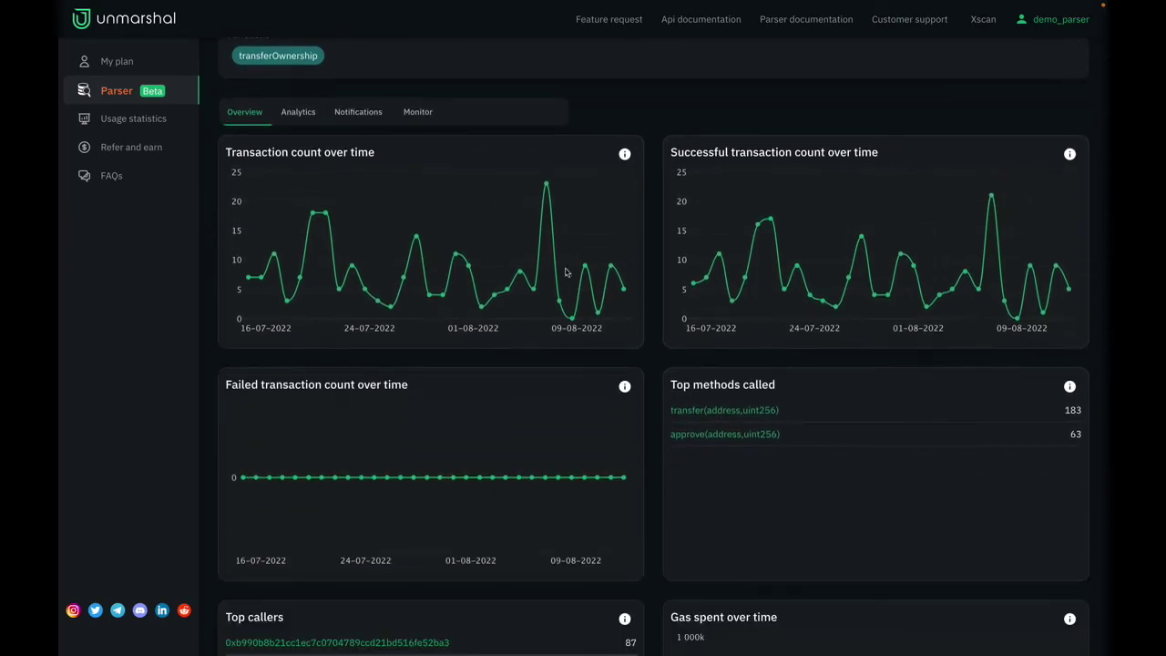
{"action": "scroll", "coordinate": [651, 313], "scroll_direction": "down", "scroll_amount": 4}
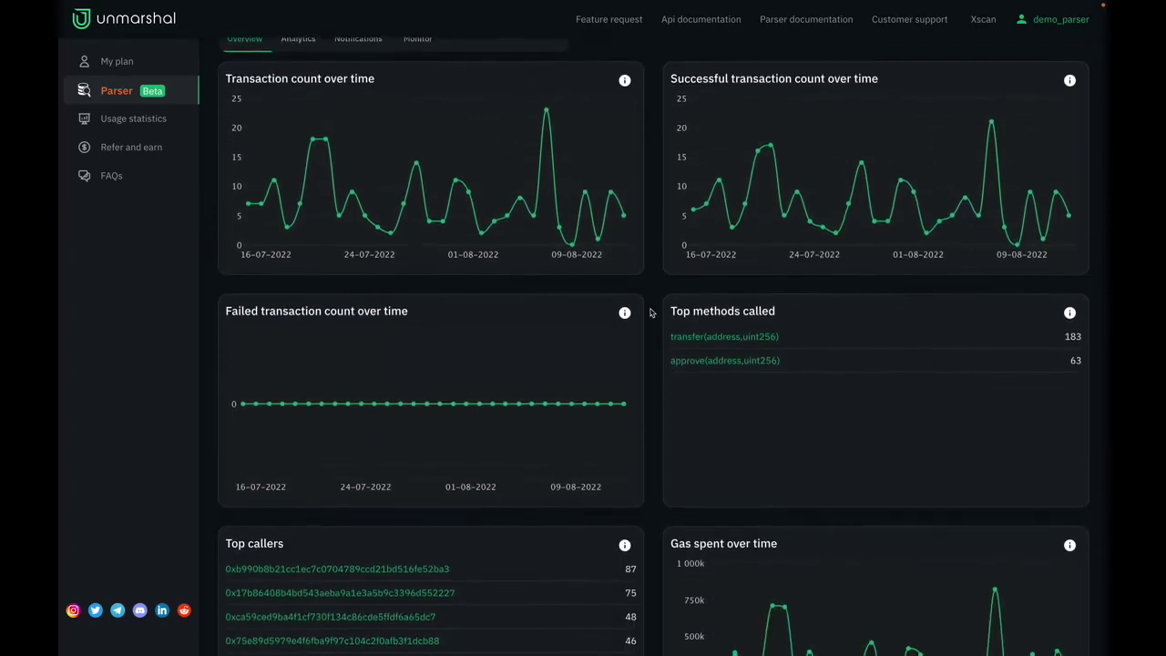
{"action": "scroll", "coordinate": [651, 312], "scroll_direction": "up", "scroll_amount": 10}
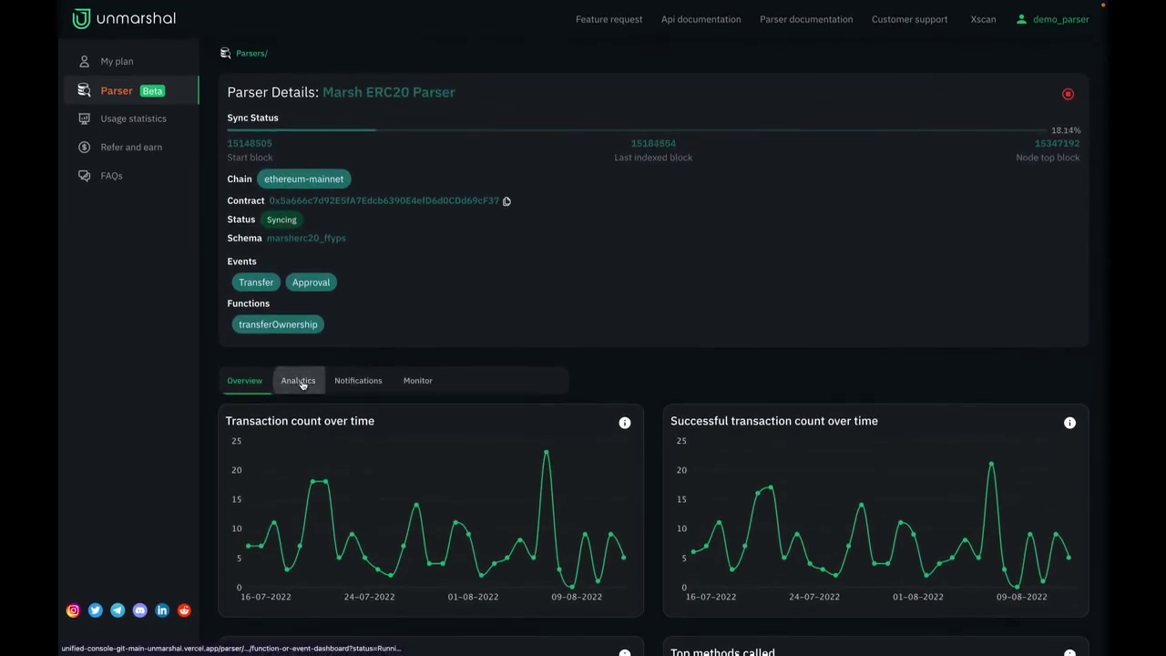
{"action": "left_click", "coordinate": [298, 383]}
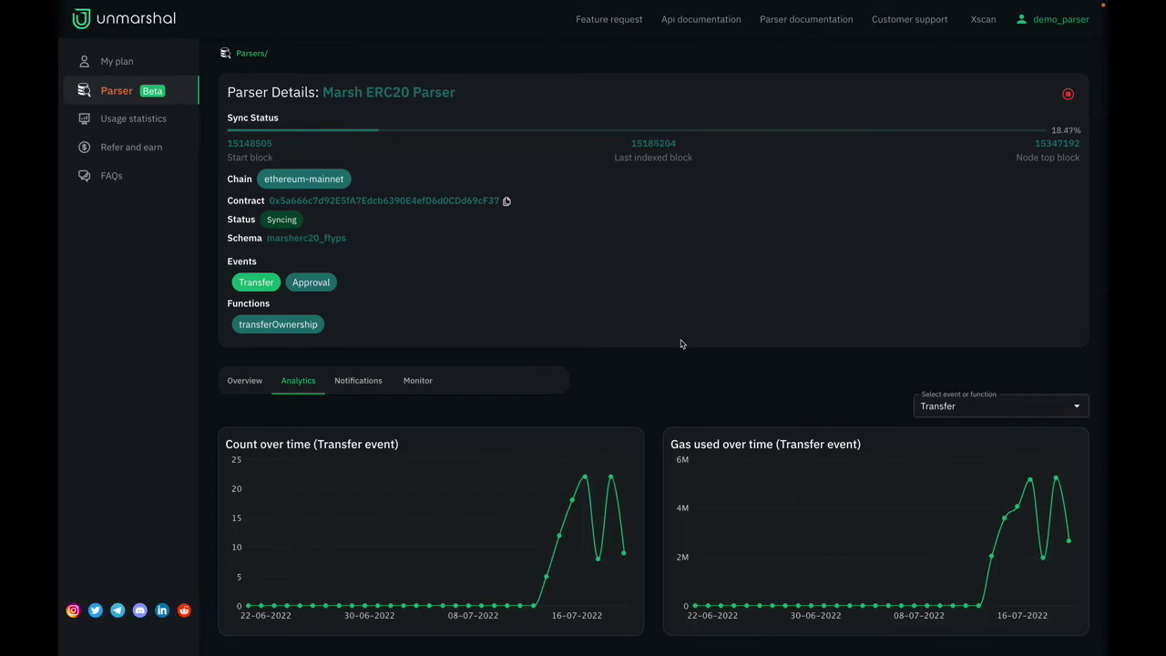
View the Metabase add-on's details from the parsers overview and copy the account e-mail into the Metabase sign-in form
{"action": "key", "text": "alt+Left"}
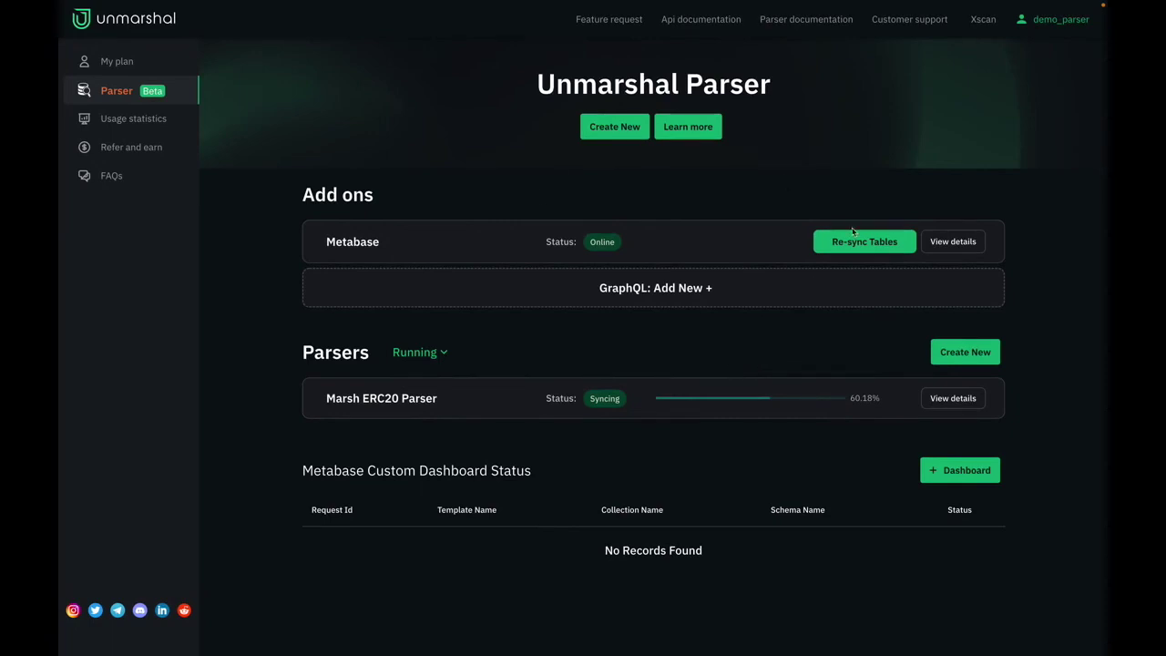
{"action": "left_click", "coordinate": [962, 245]}
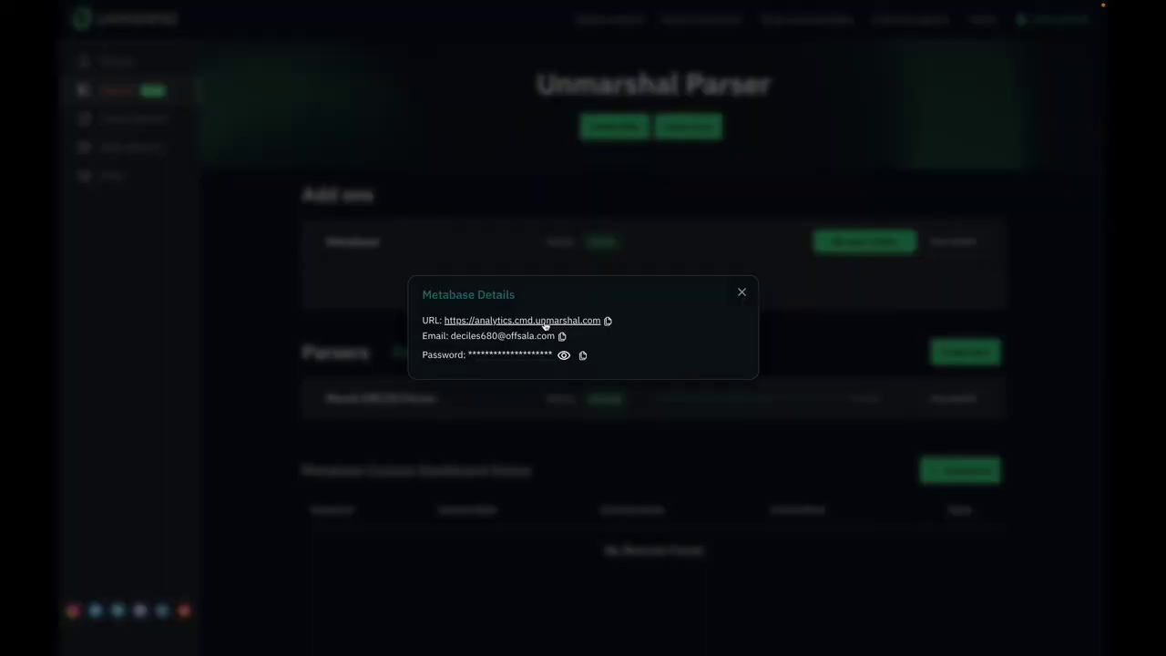
{"action": "left_click", "coordinate": [561, 337]}
{"action": "key", "text": "ctrl+Tab"}
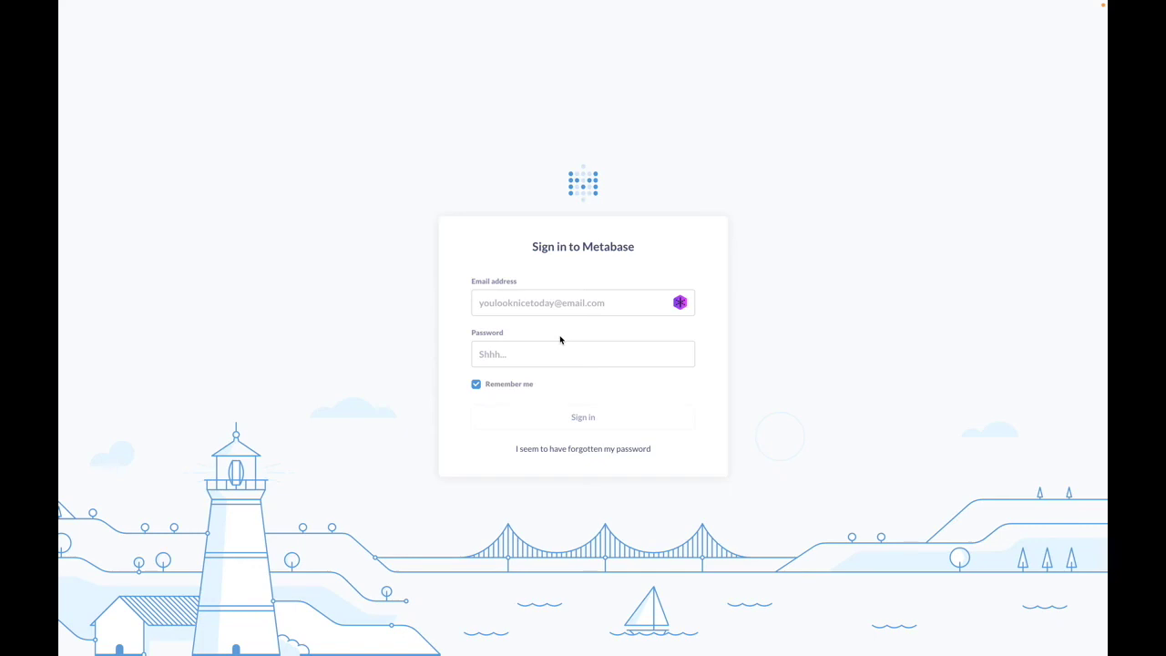
{"action": "left_click", "coordinate": [536, 305]}
{"action": "key", "text": "ctrl+v"}
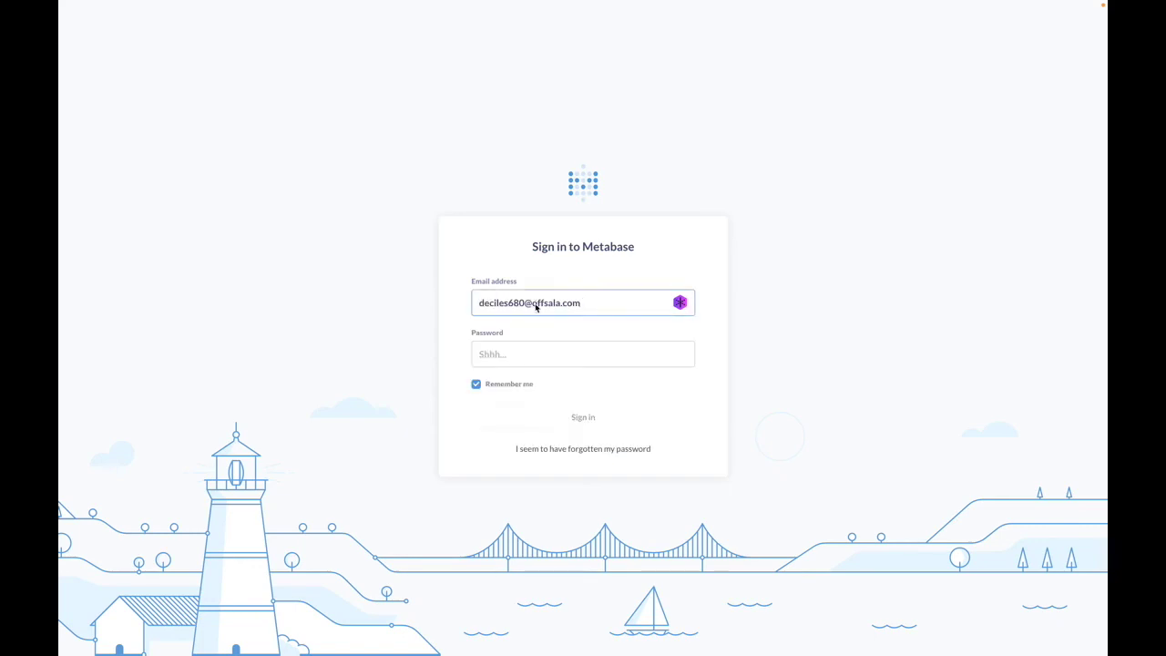
Copy the account password from the Metabase add-on details into the sign-in form, sign in and dismiss the offer to save the password
{"action": "key", "text": "ctrl+Tab"}
{"action": "left_click", "coordinate": [582, 354]}
{"action": "key", "text": "ctrl+Tab"}
{"action": "left_click", "coordinate": [583, 353]}
{"action": "key", "text": "ctrl+v"}
{"action": "left_click", "coordinate": [581, 417]}
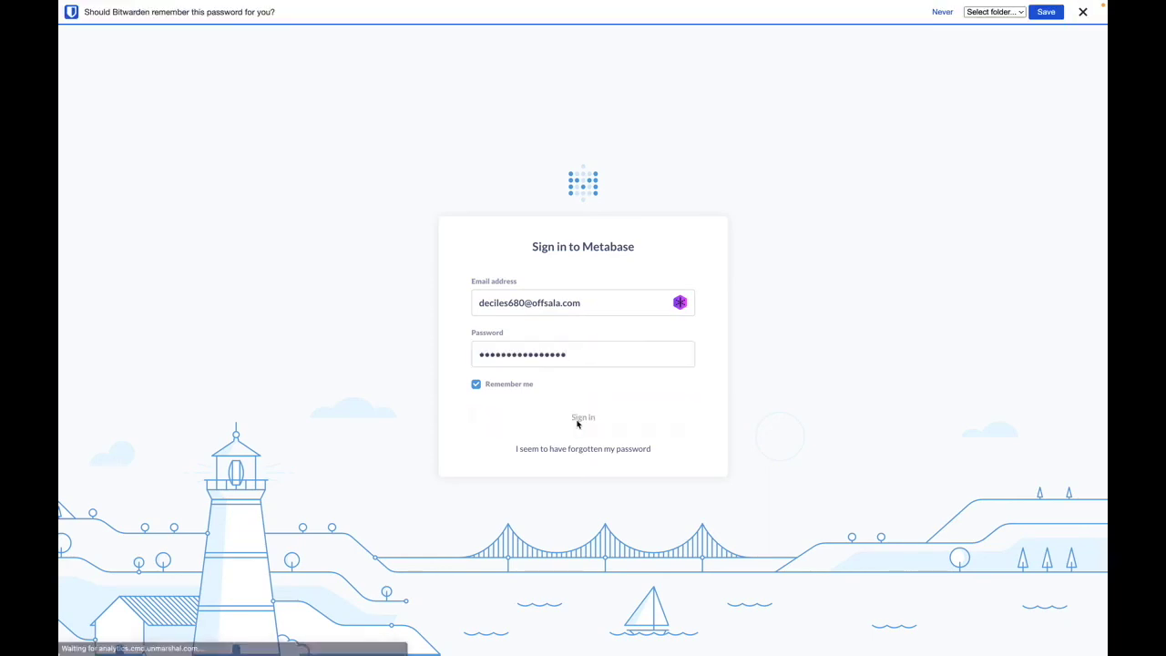
{"action": "left_click", "coordinate": [1082, 13]}
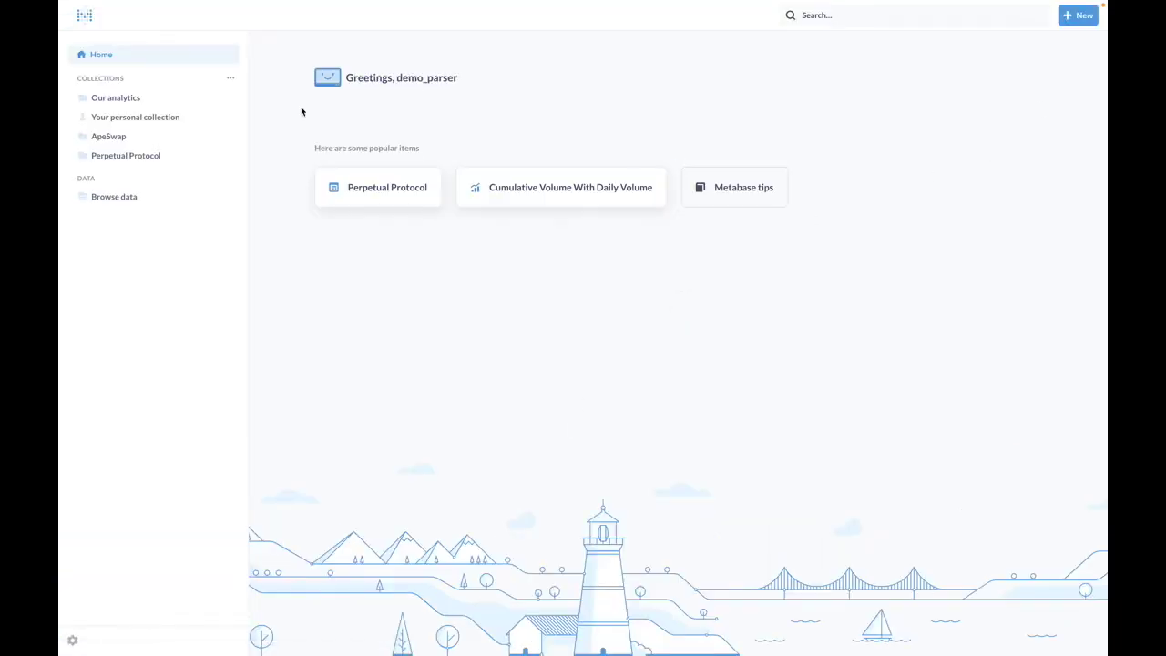
Browse the demo_parser database to the marsherc20_ffyps schema and examine the columns of its Transfer Events table
{"action": "left_click", "coordinate": [122, 202]}
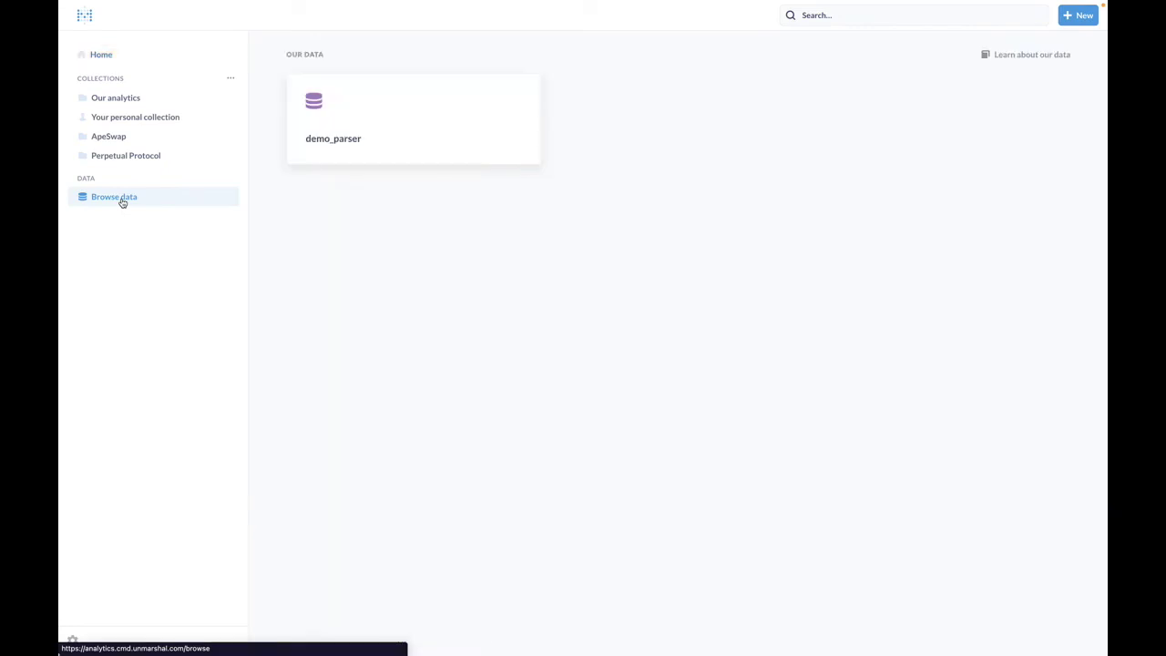
{"action": "left_click", "coordinate": [383, 146]}
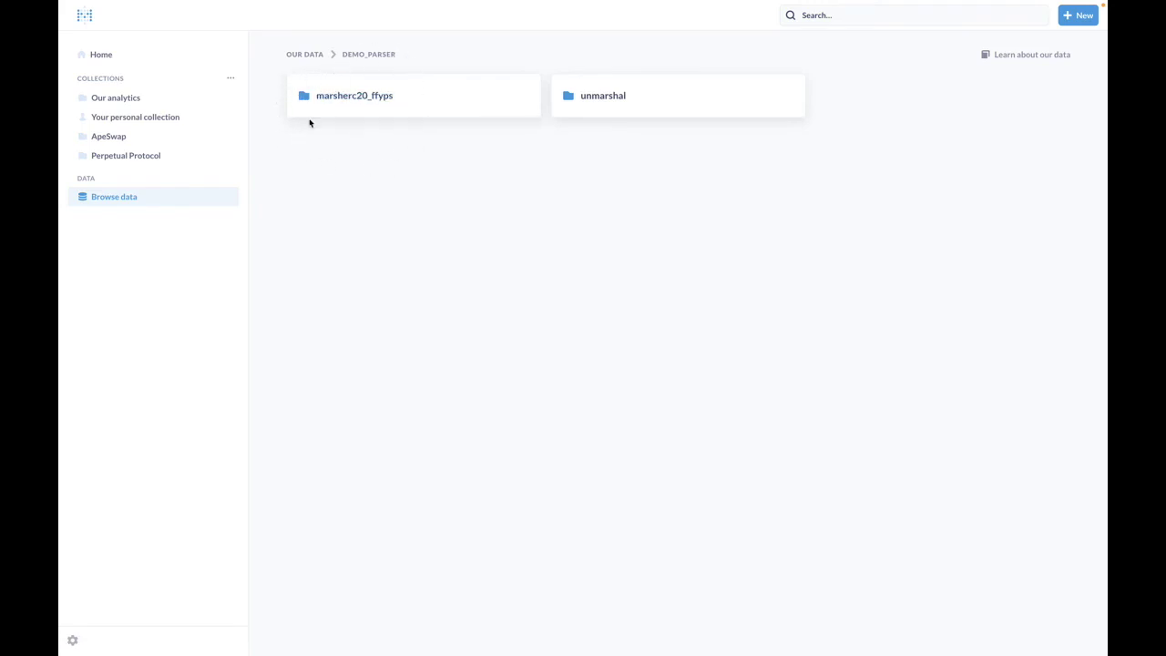
{"action": "left_click", "coordinate": [357, 98]}
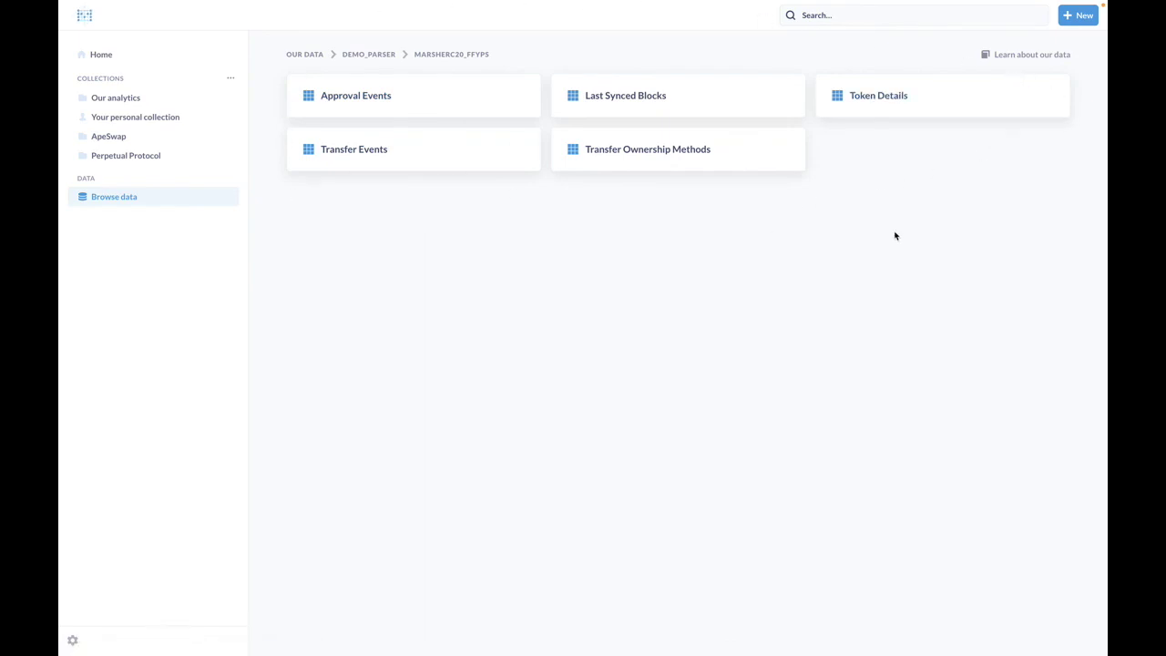
{"action": "left_click", "coordinate": [364, 150]}
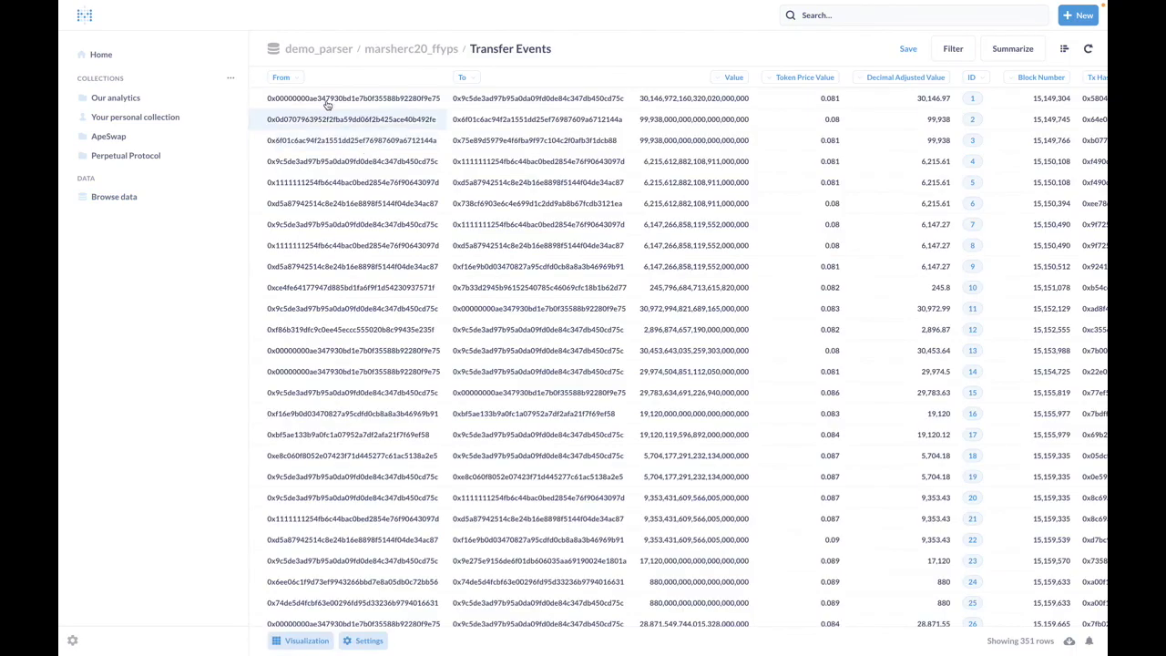
{"action": "scroll", "coordinate": [720, 325], "scroll_direction": "right", "scroll_amount": 2}
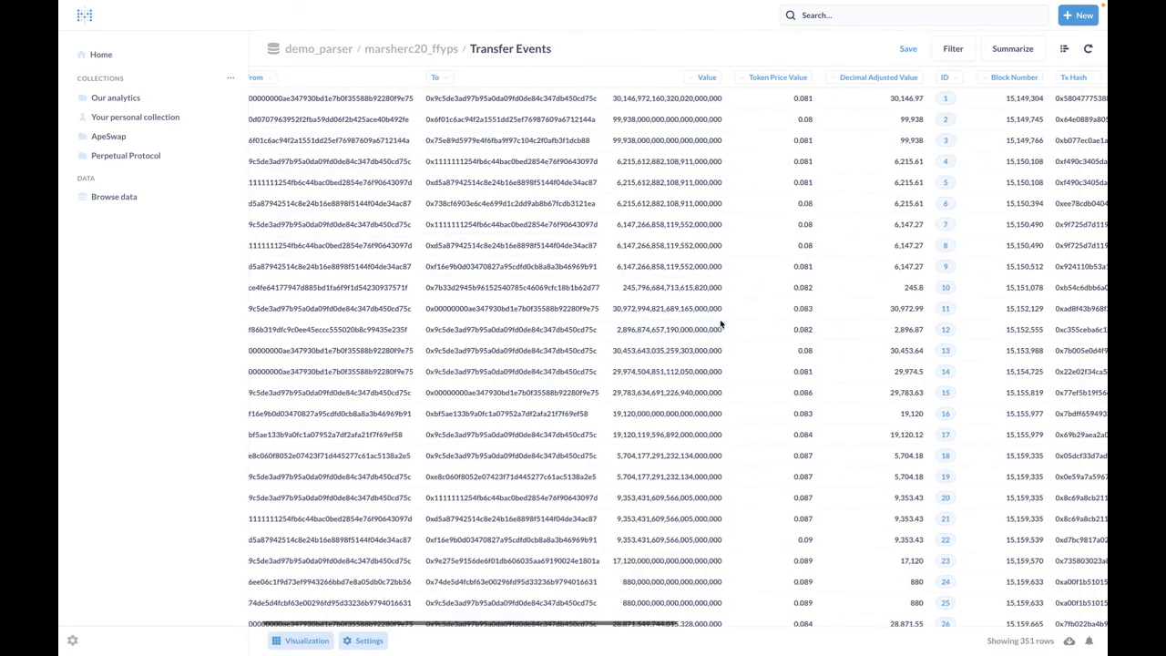